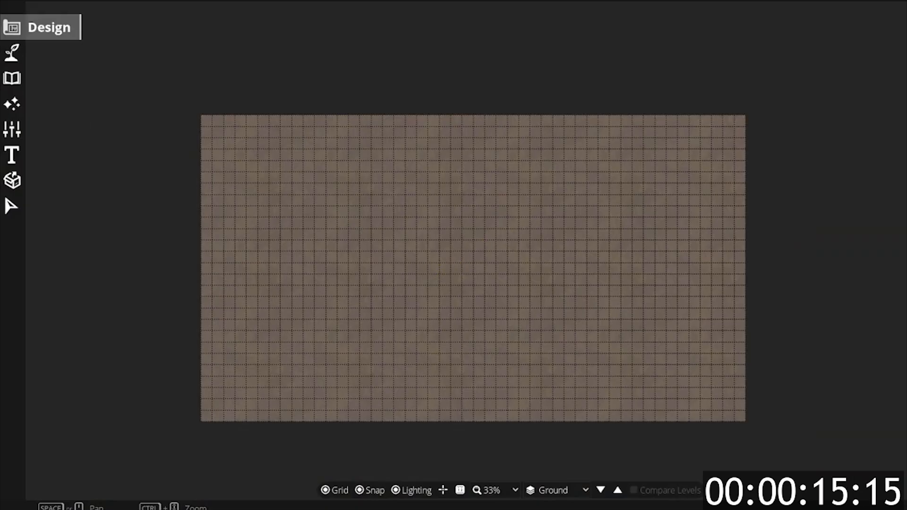
Outline a winding river as a freeform Water Brush polygon running from the map's top edge to its bottom edge.
{"action": "left_click", "coordinate": [12, 53]}
{"action": "left_click", "coordinate": [49, 56]}
{"action": "left_click", "coordinate": [46, 74]}
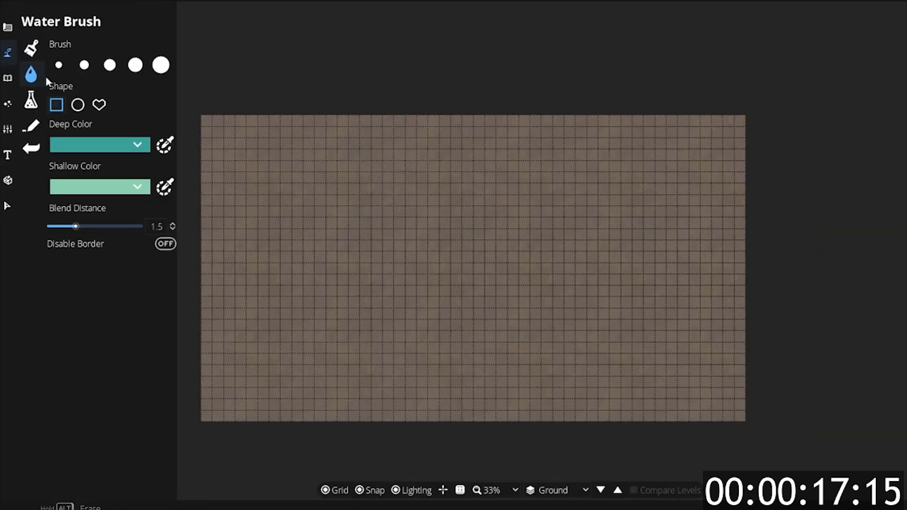
{"action": "left_click", "coordinate": [99, 105]}
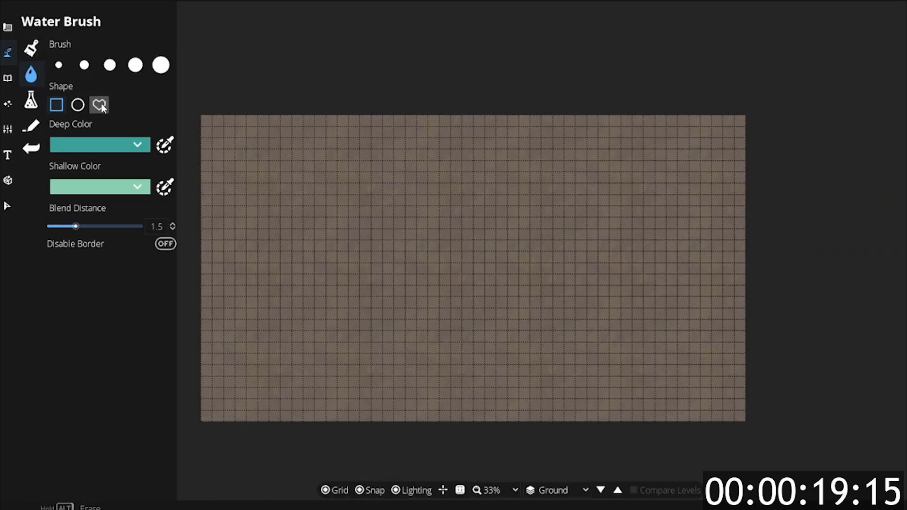
{"action": "left_click", "coordinate": [360, 410]}
{"action": "left_click", "coordinate": [403, 376]}
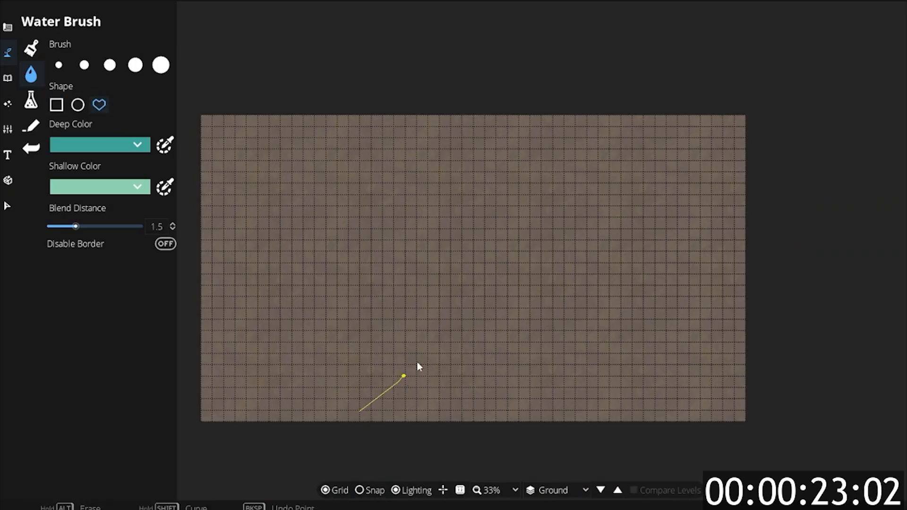
{"action": "left_click", "coordinate": [438, 295]}
{"action": "left_click", "coordinate": [483, 267]}
{"action": "left_click", "coordinate": [482, 172]}
{"action": "left_click", "coordinate": [562, 103]}
{"action": "left_click", "coordinate": [641, 143]}
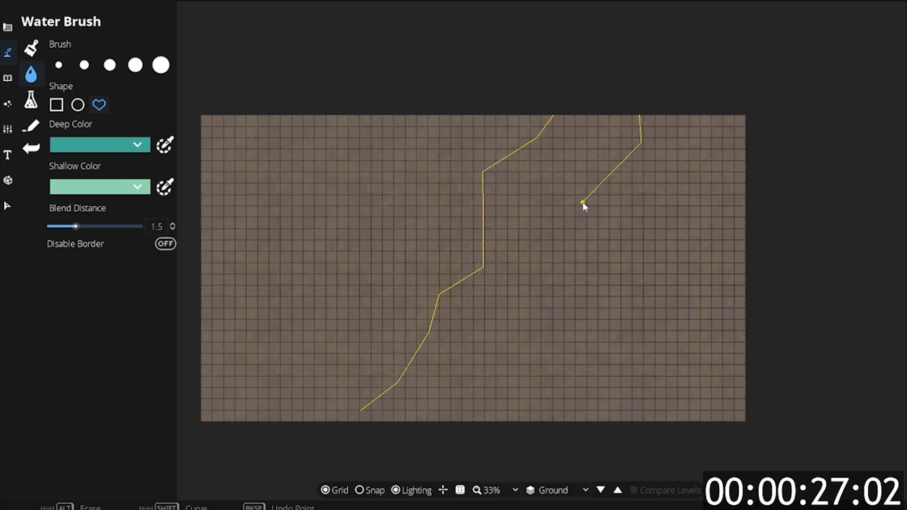
{"action": "left_click", "coordinate": [543, 246]}
{"action": "left_click", "coordinate": [558, 284]}
{"action": "left_click", "coordinate": [455, 408]}
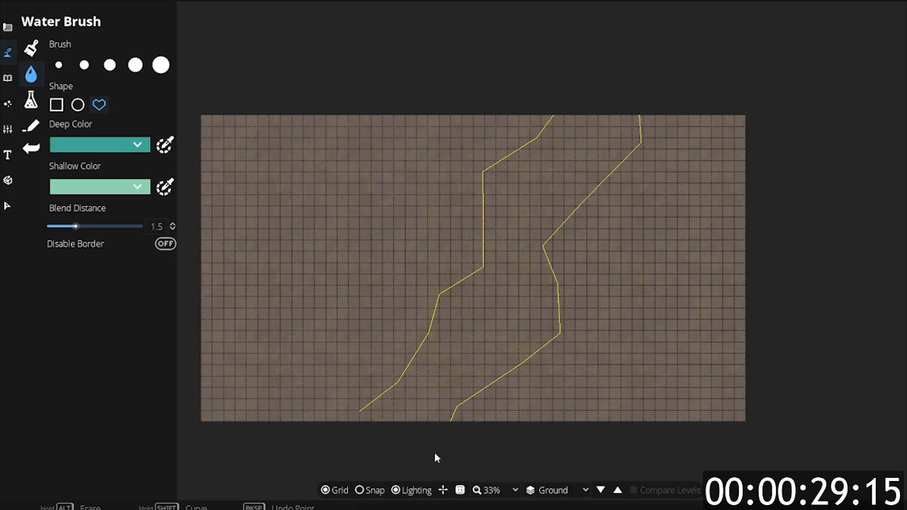
{"action": "left_click", "coordinate": [441, 458]}
{"action": "left_click", "coordinate": [361, 414]}
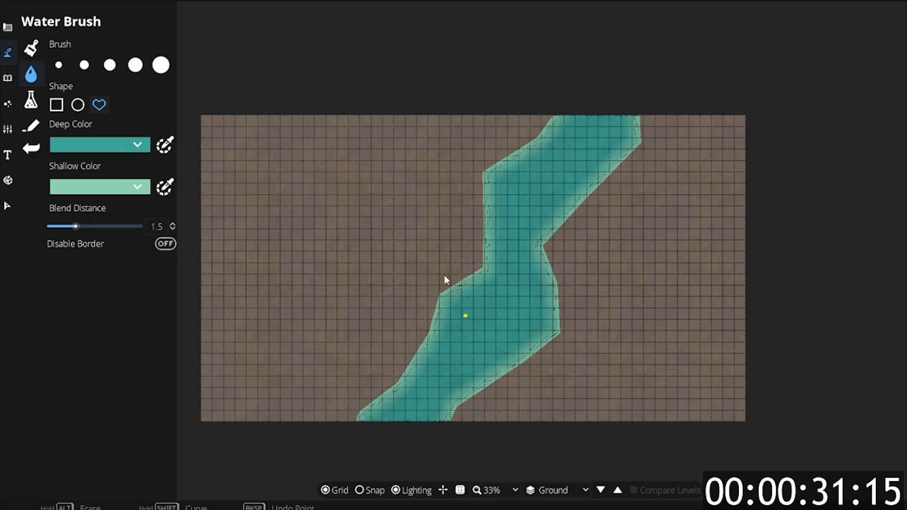
Widen and round off the river's banks with the largest freehand water brush.
{"action": "left_click", "coordinate": [160, 65]}
{"action": "mouse_move", "coordinate": [553, 118]}
{"action": "left_mouse_down"}
{"action": "mouse_move", "coordinate": [517, 135]}
{"action": "mouse_move", "coordinate": [487, 177]}
{"action": "mouse_move", "coordinate": [480, 271]}
{"action": "mouse_move", "coordinate": [442, 296]}
{"action": "mouse_move", "coordinate": [433, 322]}
{"action": "mouse_move", "coordinate": [353, 428]}
{"action": "mouse_move", "coordinate": [459, 407]}
{"action": "mouse_move", "coordinate": [544, 338]}
{"action": "mouse_move", "coordinate": [543, 249]}
{"action": "mouse_move", "coordinate": [637, 143]}
{"action": "mouse_move", "coordinate": [647, 119]}
{"action": "left_mouse_up"}
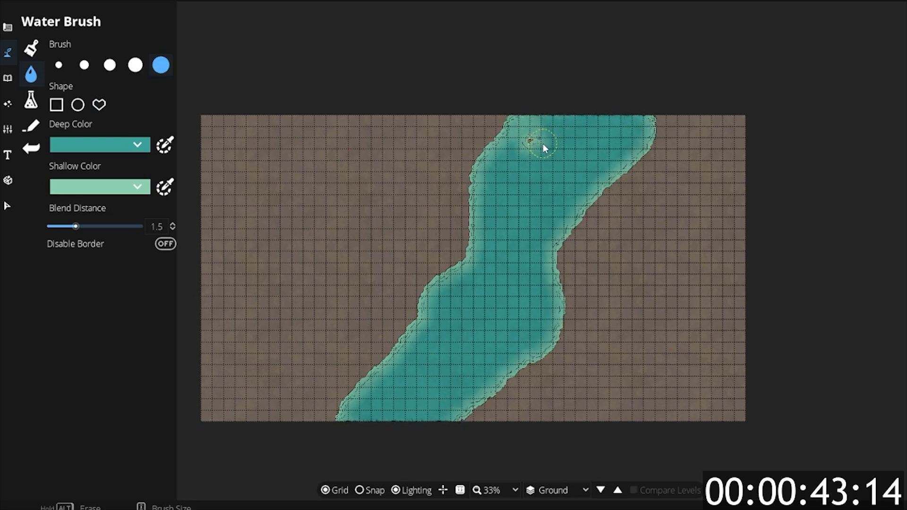
Erase two round islands from the river's northern and southern parts, and paint a narrow branch southeast to the map edge.
{"action": "left_click", "coordinate": [543, 143], "text": "alt"}
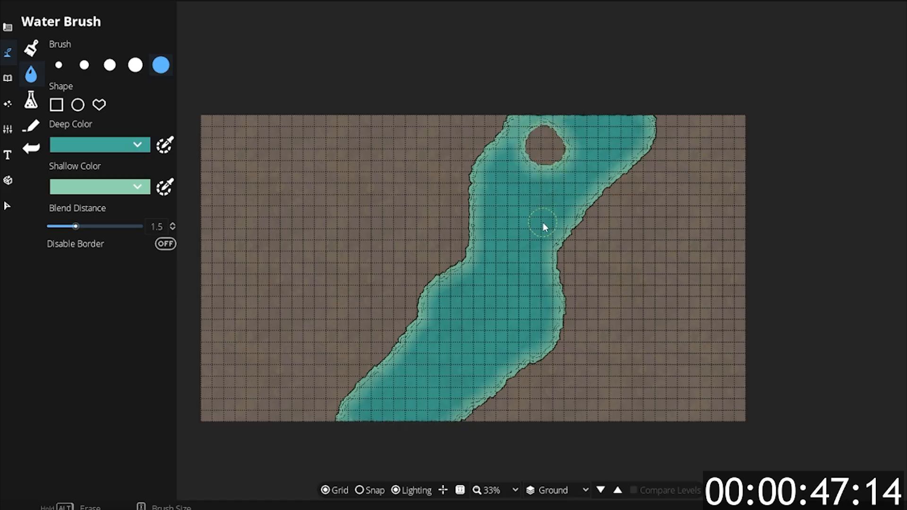
{"action": "left_click", "coordinate": [498, 316], "text": "alt"}
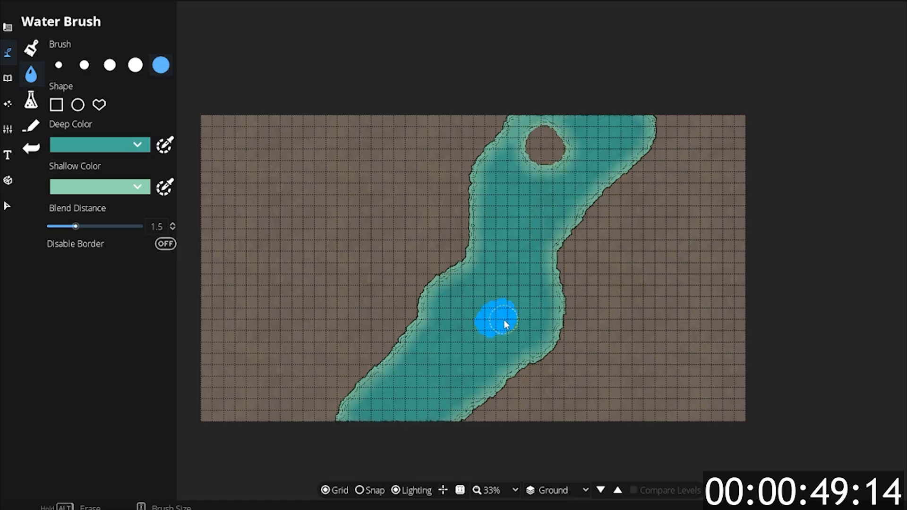
{"action": "mouse_move", "coordinate": [544, 352]}
{"action": "left_mouse_down"}
{"action": "mouse_move", "coordinate": [565, 392]}
{"action": "mouse_move", "coordinate": [597, 426]}
{"action": "left_mouse_up"}
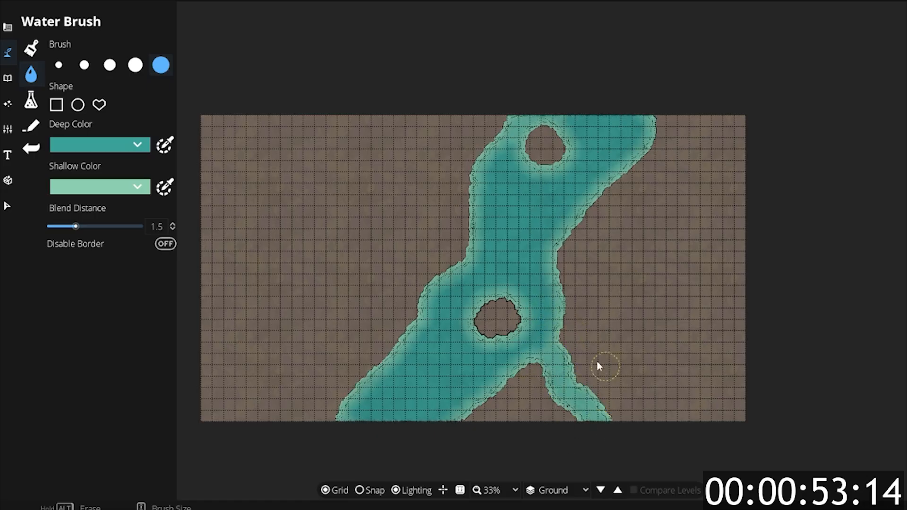
{"action": "scroll", "coordinate": [538, 330], "scroll_direction": "down", "scroll_amount": 3}
{"action": "scroll", "coordinate": [534, 291], "scroll_direction": "up", "scroll_amount": 3}
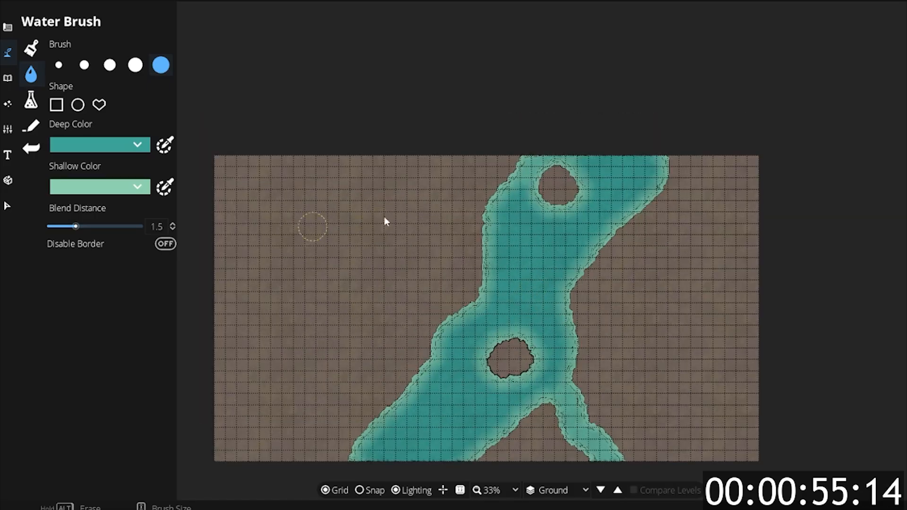
Set up the Building Tool with the lightly speckled red floor pattern and the diagonally striped black-and-grey wall.
{"action": "left_click", "coordinate": [7, 27]}
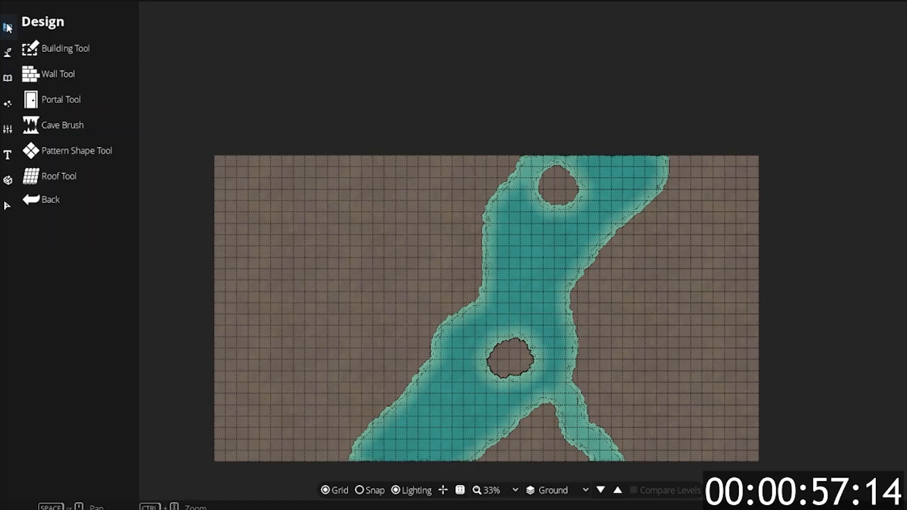
{"action": "left_click", "coordinate": [34, 55]}
{"action": "left_click", "coordinate": [52, 74]}
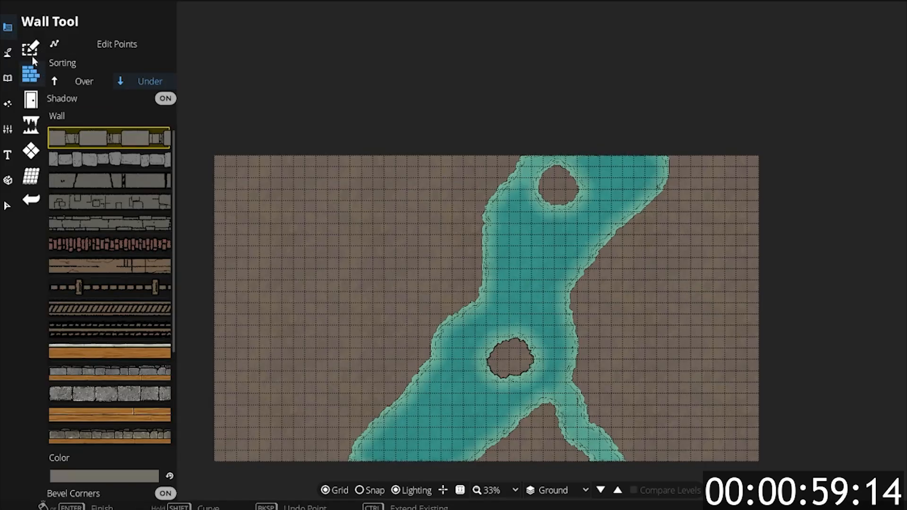
{"action": "left_click", "coordinate": [30, 48]}
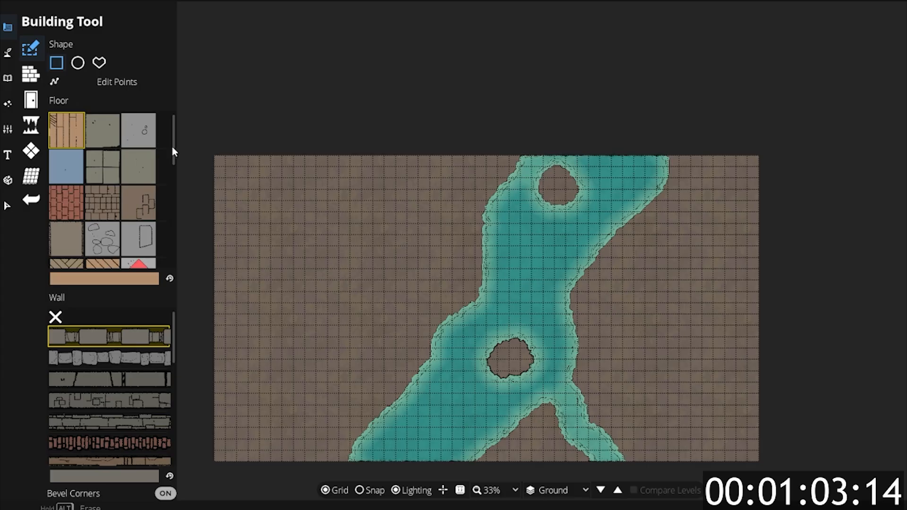
{"action": "left_click_drag", "start_coordinate": [176, 154], "coordinate": [168, 256]}
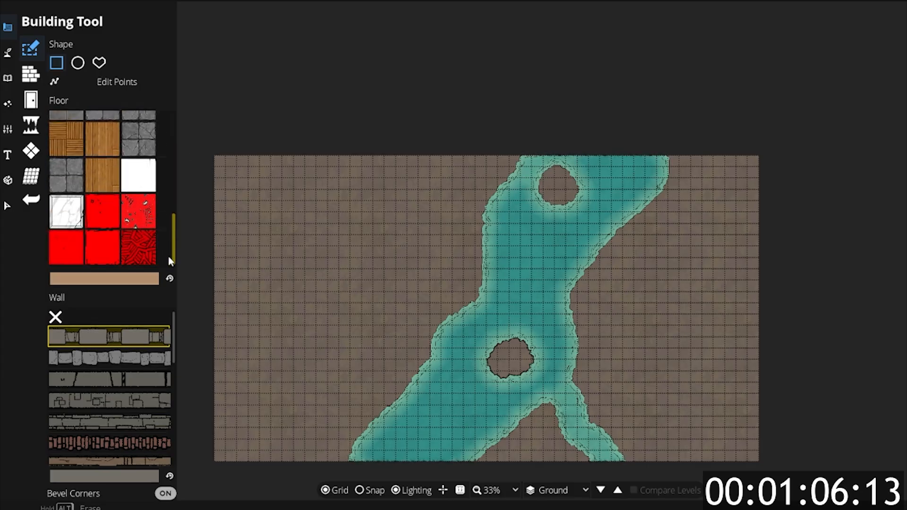
{"action": "left_click", "coordinate": [99, 208]}
{"action": "left_click_drag", "start_coordinate": [173, 338], "coordinate": [180, 461]}
{"action": "left_click", "coordinate": [111, 454]}
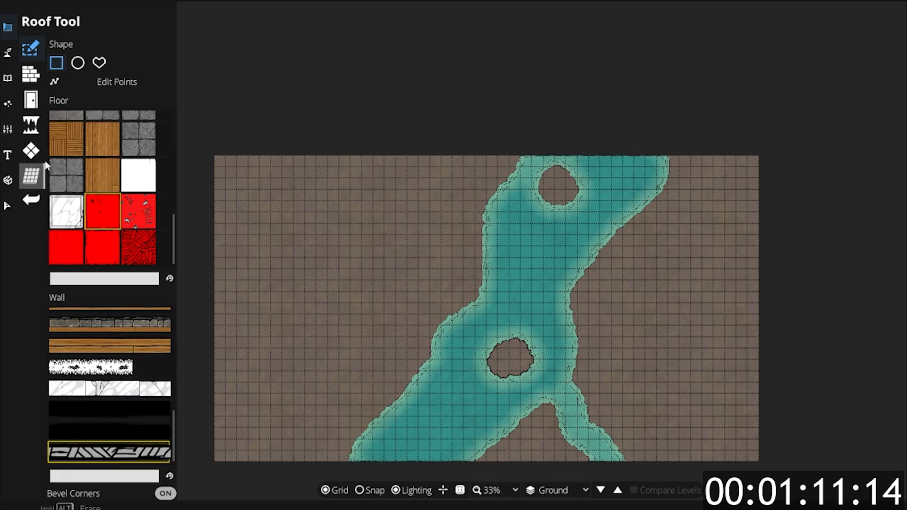
Replace the Terrain Dirt texture with Dyson 1 from the Dysonesque pack.
{"action": "left_click", "coordinate": [10, 53]}
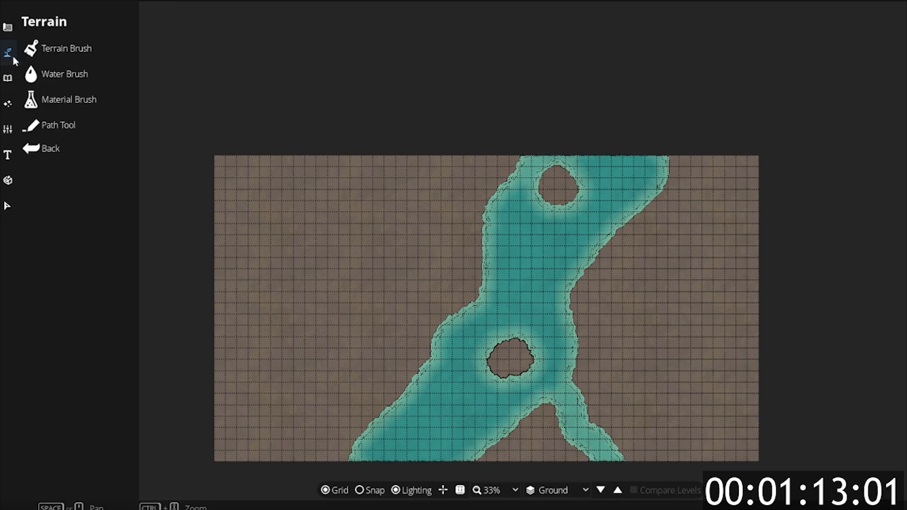
{"action": "left_click", "coordinate": [37, 49]}
{"action": "left_click", "coordinate": [90, 177]}
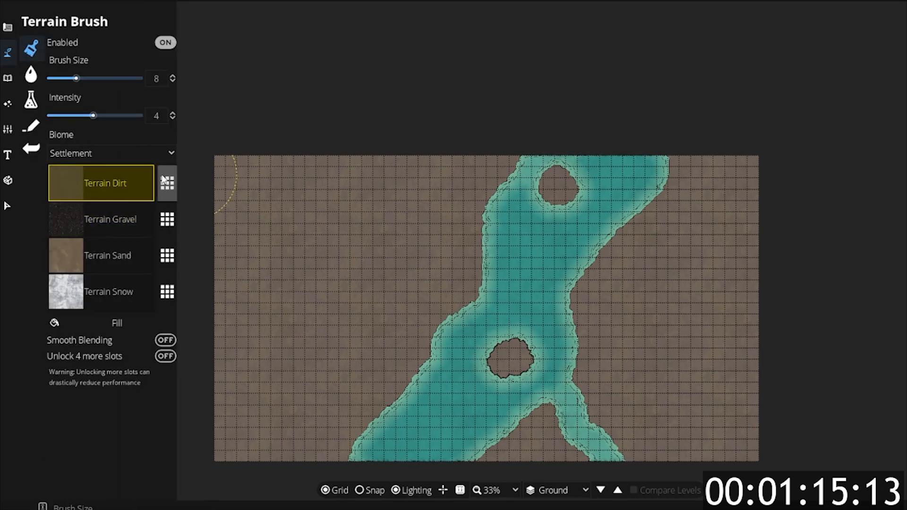
{"action": "left_click", "coordinate": [167, 183]}
{"action": "left_click", "coordinate": [270, 110]}
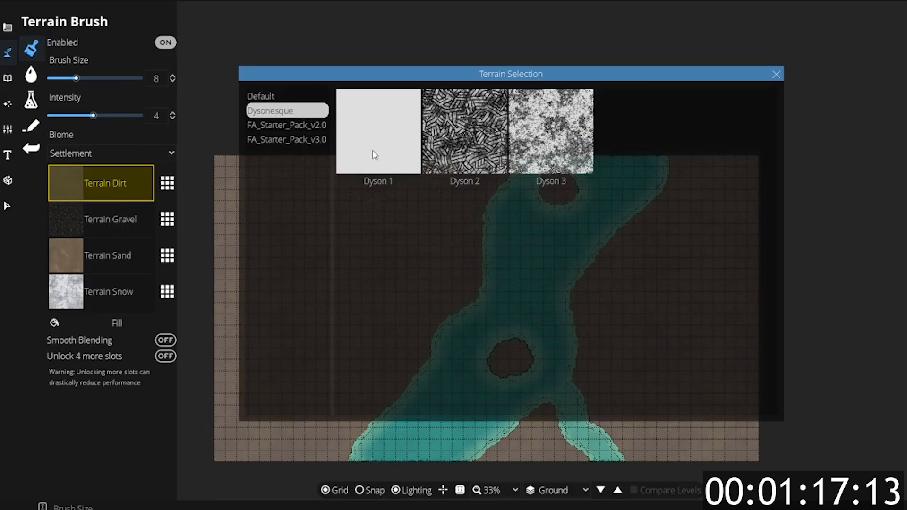
{"action": "left_click", "coordinate": [375, 156]}
With snapping on, build a 4×3-square room near the map's northwest corner and a 5×1-square corridor running east from it.
{"action": "left_click", "coordinate": [8, 27]}
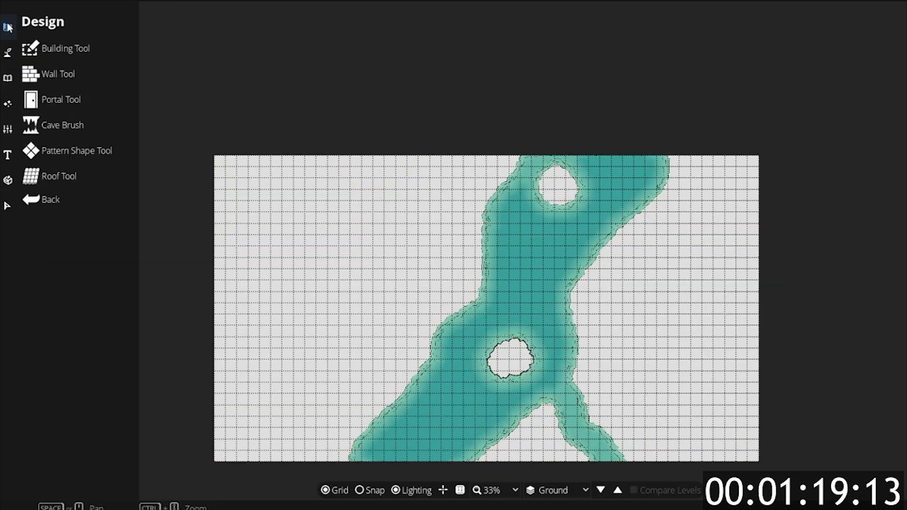
{"action": "left_click", "coordinate": [28, 50]}
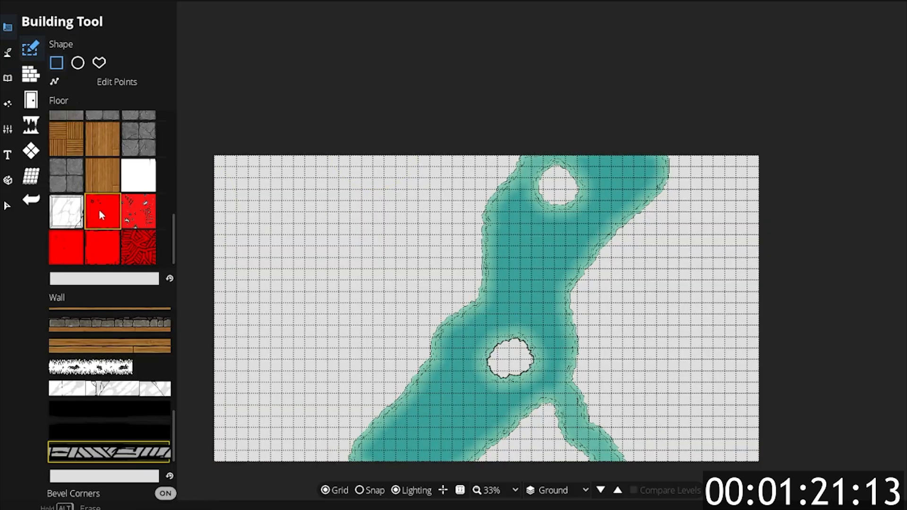
{"action": "left_click", "coordinate": [34, 81]}
{"action": "scroll", "coordinate": [249, 196], "scroll_direction": "up", "scroll_amount": 3}
{"action": "scroll", "coordinate": [248, 197], "scroll_direction": "down", "scroll_amount": 1}
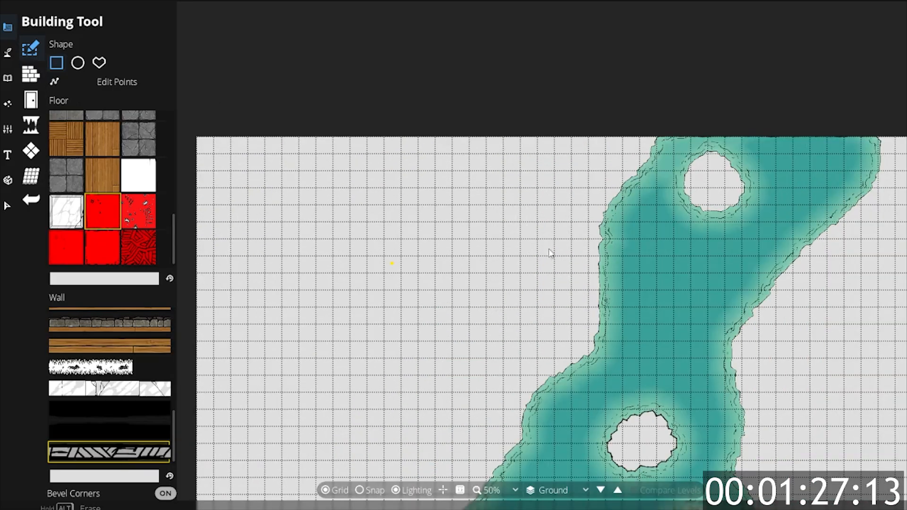
{"action": "scroll", "coordinate": [405, 239], "scroll_direction": "down", "scroll_amount": 2}
{"action": "scroll", "coordinate": [379, 230], "scroll_direction": "up", "scroll_amount": 2}
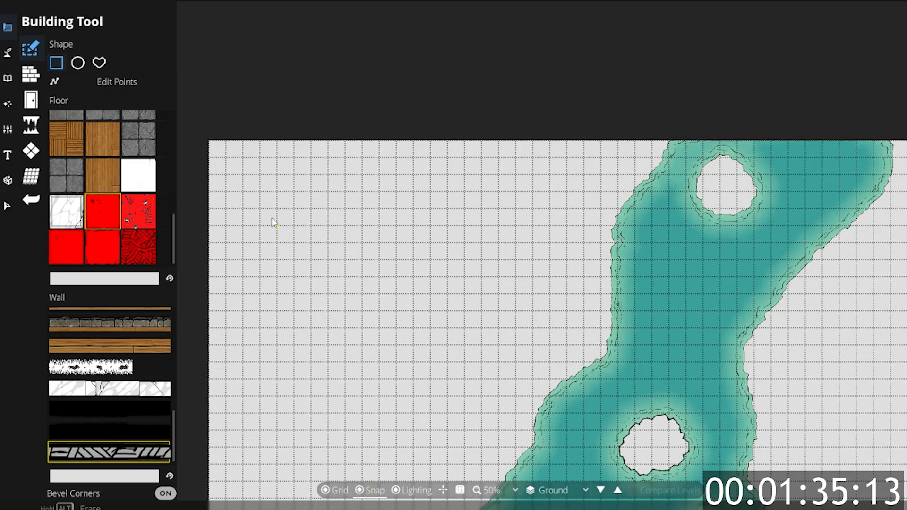
{"action": "left_click_drag", "start_coordinate": [242, 160], "coordinate": [314, 214]}
{"action": "left_click_drag", "start_coordinate": [310, 181], "coordinate": [401, 190]}
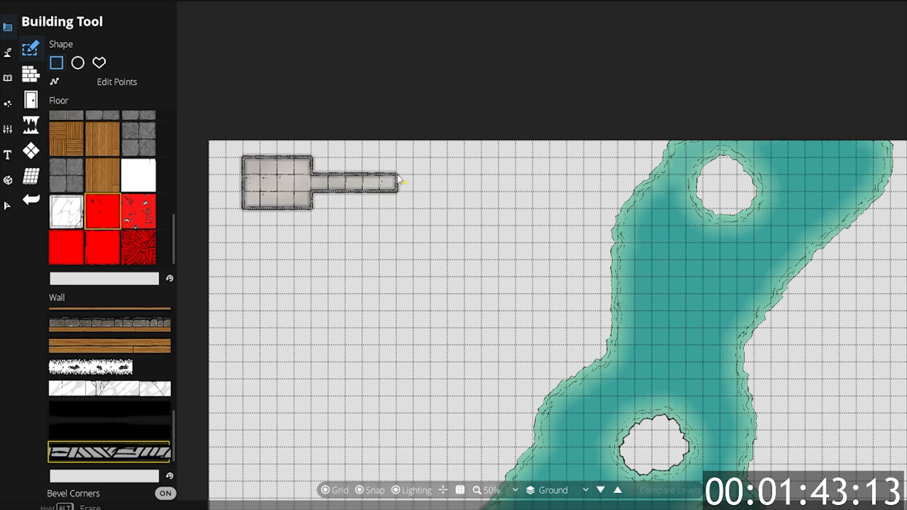
Add a 10×5-square hall at the corridor's east end, with a 3×1 corridor toward the river and a 2×4 corridor south.
{"action": "left_click_drag", "start_coordinate": [396, 159], "coordinate": [585, 257]}
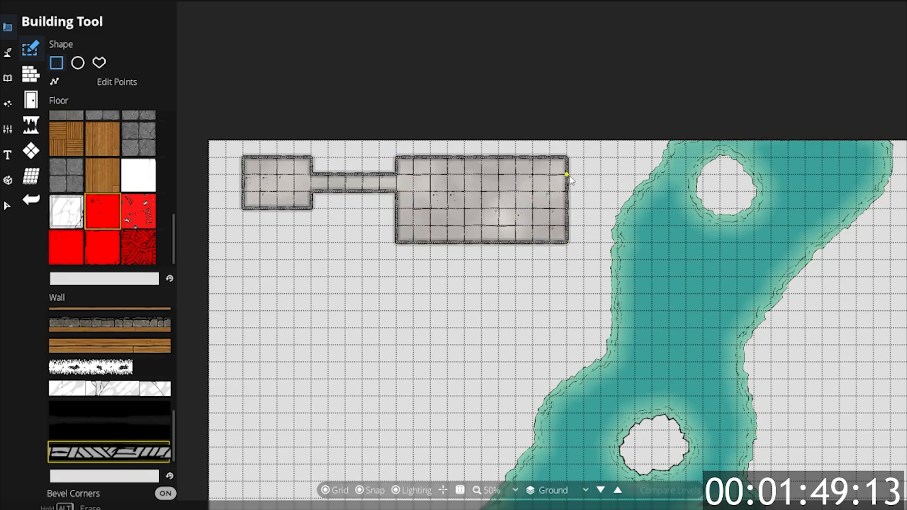
{"action": "left_click_drag", "start_coordinate": [569, 177], "coordinate": [622, 193]}
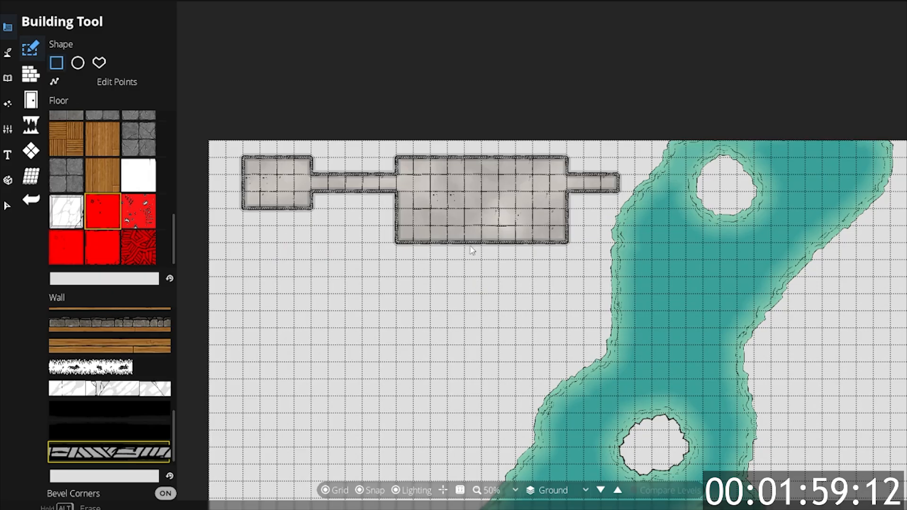
{"action": "mouse_move", "coordinate": [464, 242]}
{"action": "left_mouse_down"}
{"action": "mouse_move", "coordinate": [486, 303]}
{"action": "mouse_move", "coordinate": [499, 313]}
{"action": "left_mouse_up"}
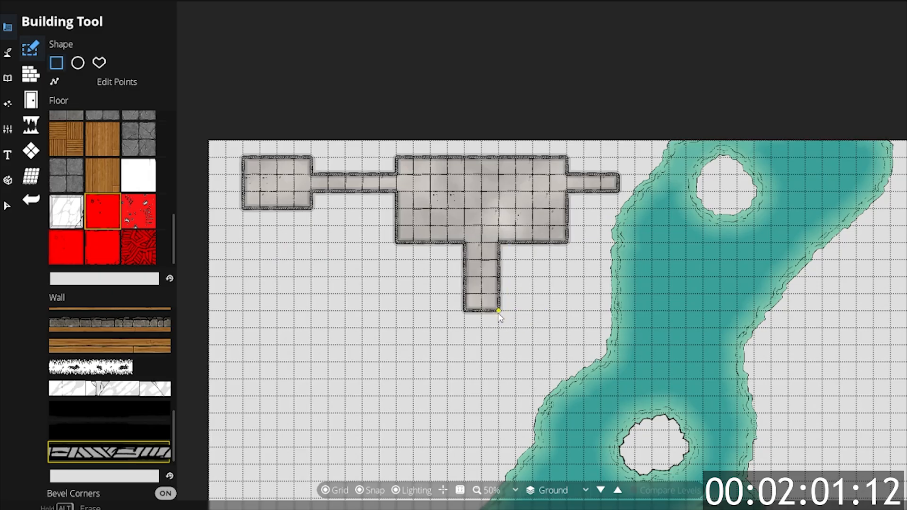
Build a 16×3-square hall below the south corridor and a 5×3 side room joined by a short corridor at its northwest end.
{"action": "left_click_drag", "start_coordinate": [259, 314], "coordinate": [532, 362]}
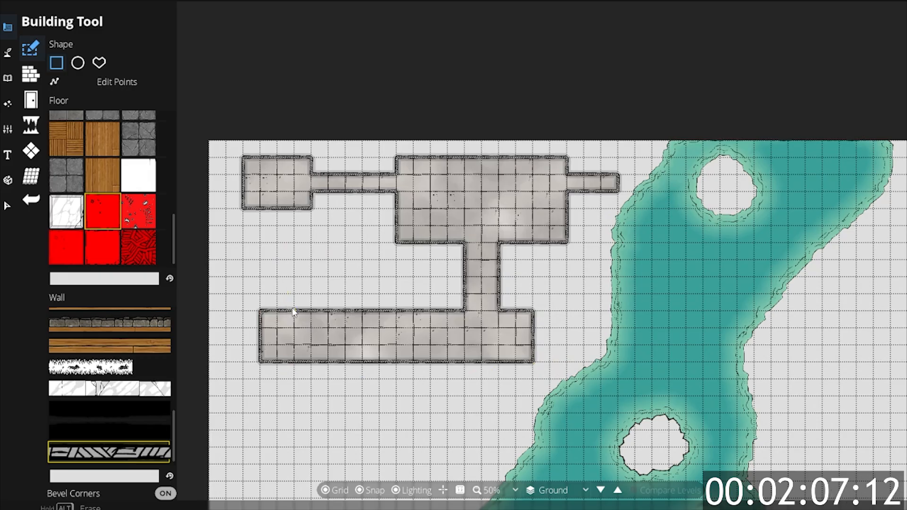
{"action": "left_click_drag", "start_coordinate": [280, 269], "coordinate": [295, 311]}
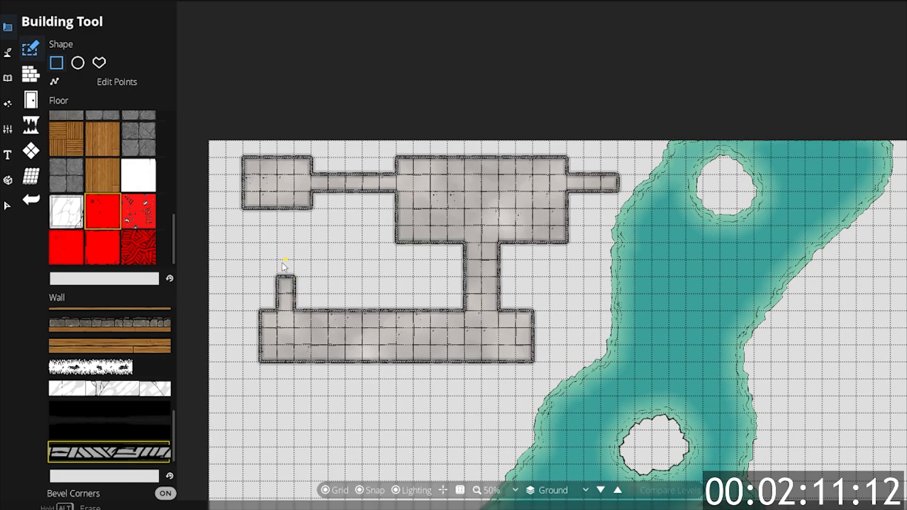
{"action": "left_click_drag", "start_coordinate": [294, 243], "coordinate": [379, 294]}
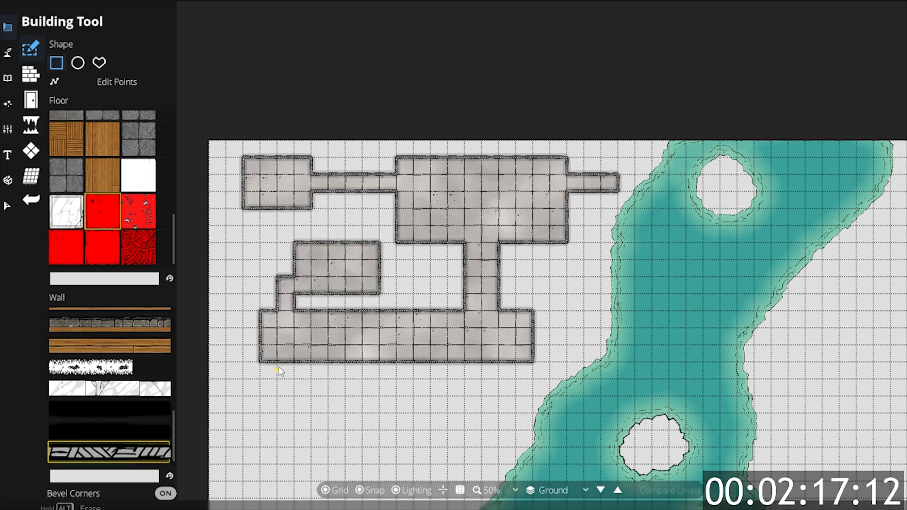
Add three evenly spaced 2×3-square alcoves along the south wall of the long hall.
{"action": "left_click_drag", "start_coordinate": [277, 362], "coordinate": [312, 415]}
{"action": "left_click_drag", "start_coordinate": [344, 364], "coordinate": [380, 414]}
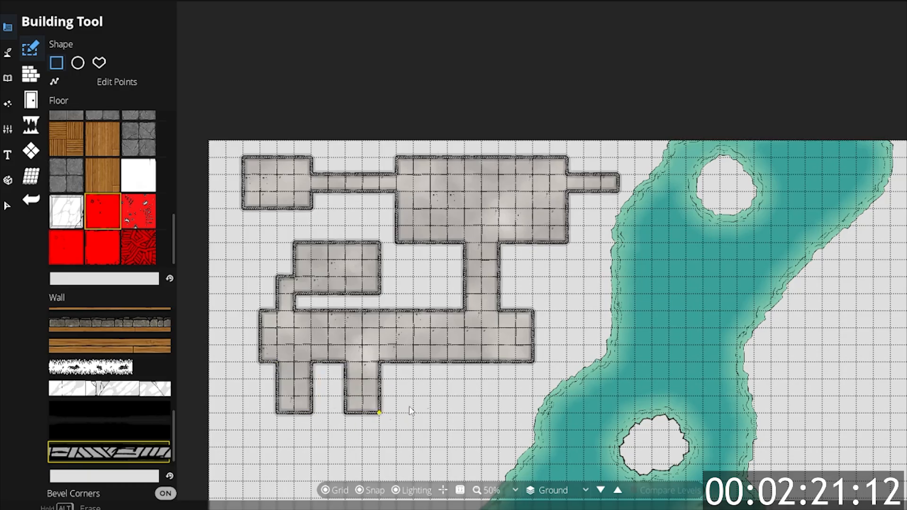
{"action": "left_click_drag", "start_coordinate": [417, 370], "coordinate": [449, 413]}
{"action": "left_click_drag", "start_coordinate": [481, 362], "coordinate": [491, 414]}
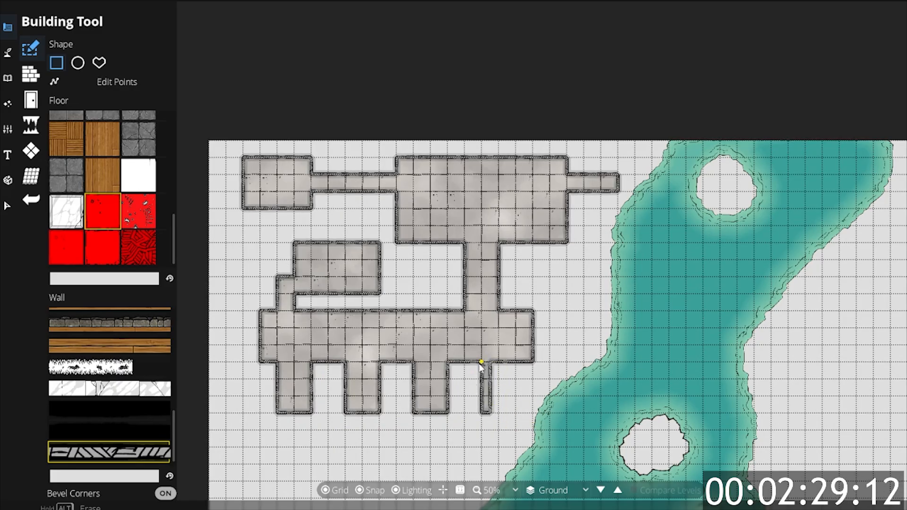
{"action": "key", "text": "ctrl+z"}
With the largest Cave Brush in Dig Cave mode, dig a narrow cave along the river's west bank from mid-map to the north edge.
{"action": "left_click_drag", "start_coordinate": [488, 418], "coordinate": [465, 322]}
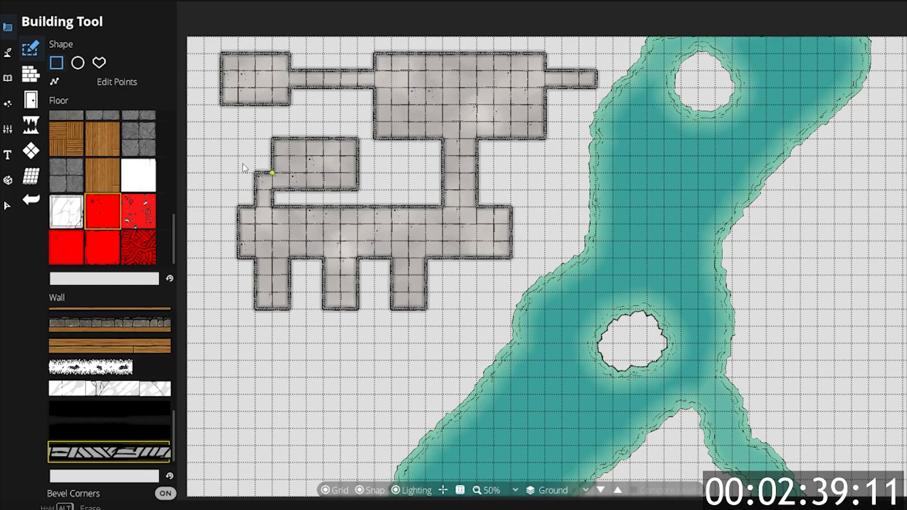
{"action": "left_click", "coordinate": [31, 125]}
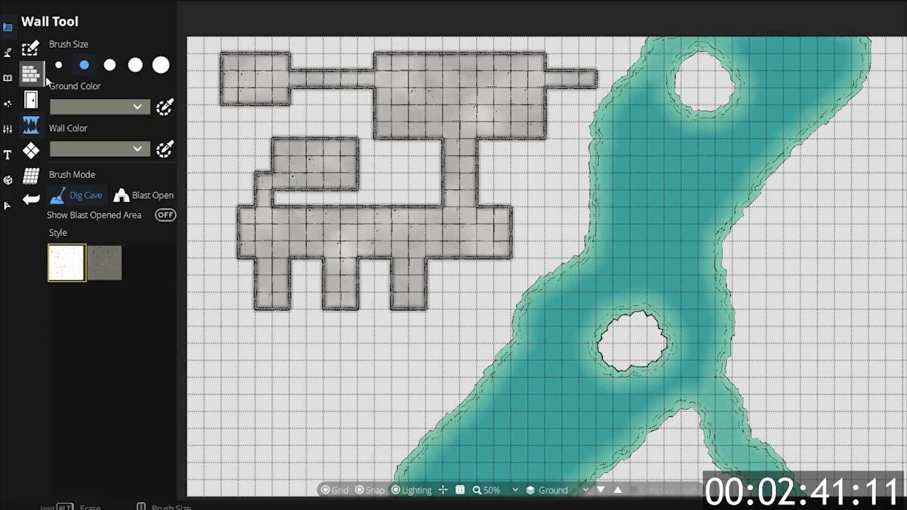
{"action": "key", "text": "bracketright"}
{"action": "key", "text": "bracketright"}
{"action": "key", "text": "bracketright"}
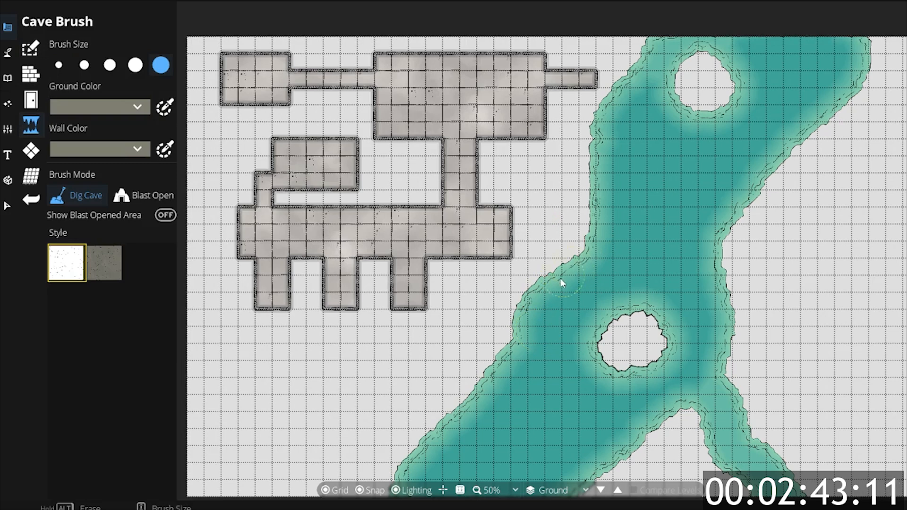
{"action": "mouse_move", "coordinate": [556, 277]}
{"action": "left_mouse_down"}
{"action": "mouse_move", "coordinate": [582, 149]}
{"action": "mouse_move", "coordinate": [626, 101]}
{"action": "left_mouse_up"}
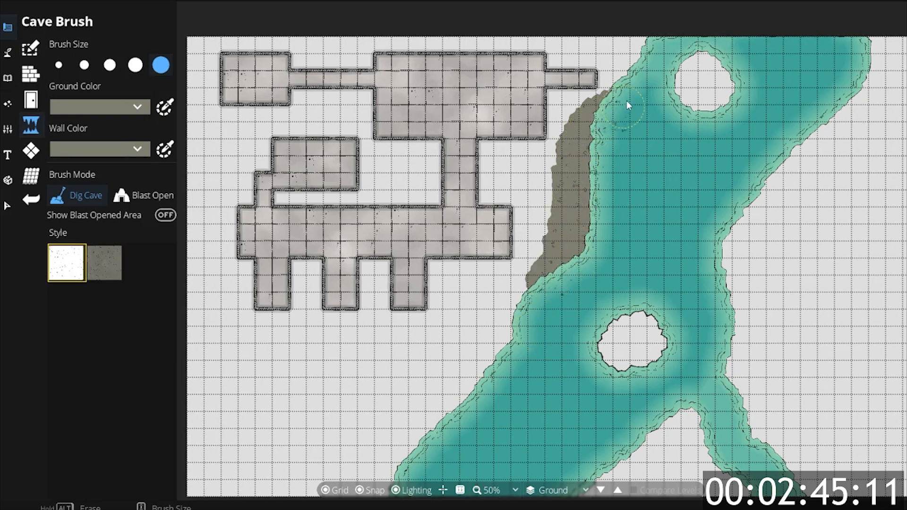
{"action": "left_click_drag", "start_coordinate": [633, 70], "coordinate": [639, 46]}
{"action": "mouse_move", "coordinate": [520, 284]}
{"action": "left_mouse_down"}
{"action": "mouse_move", "coordinate": [492, 374]}
{"action": "mouse_move", "coordinate": [541, 245]}
{"action": "left_mouse_up"}
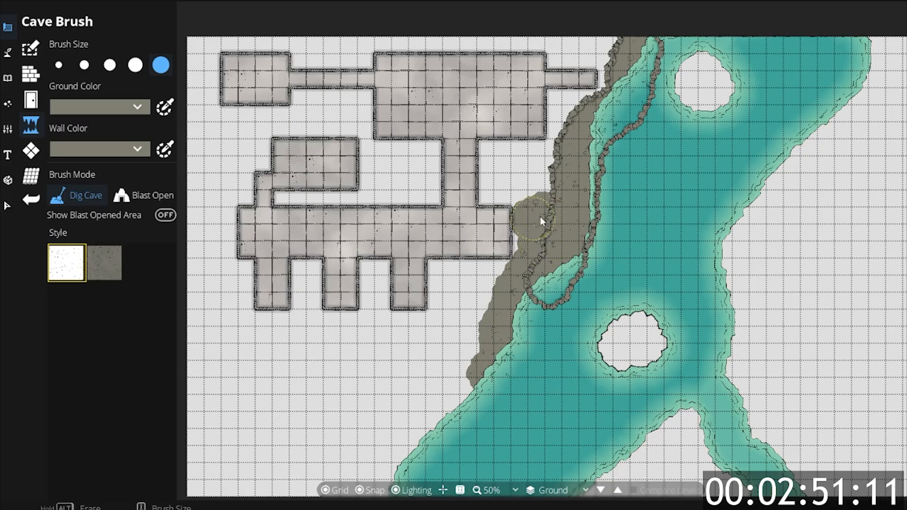
{"action": "left_click_drag", "start_coordinate": [548, 197], "coordinate": [548, 197]}
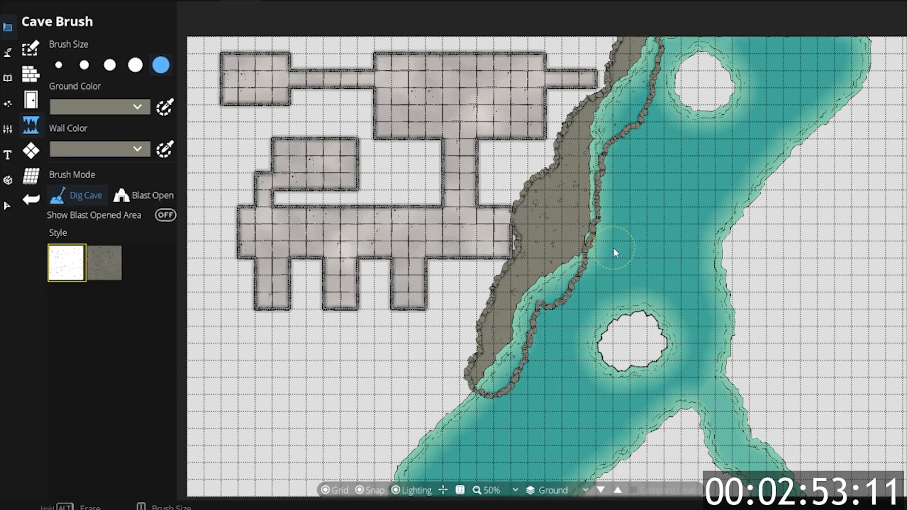
{"action": "key", "text": "ctrl+z"}
{"action": "mouse_move", "coordinate": [546, 264]}
{"action": "left_mouse_down"}
{"action": "mouse_move", "coordinate": [551, 184]}
{"action": "mouse_move", "coordinate": [577, 136]}
{"action": "left_mouse_up"}
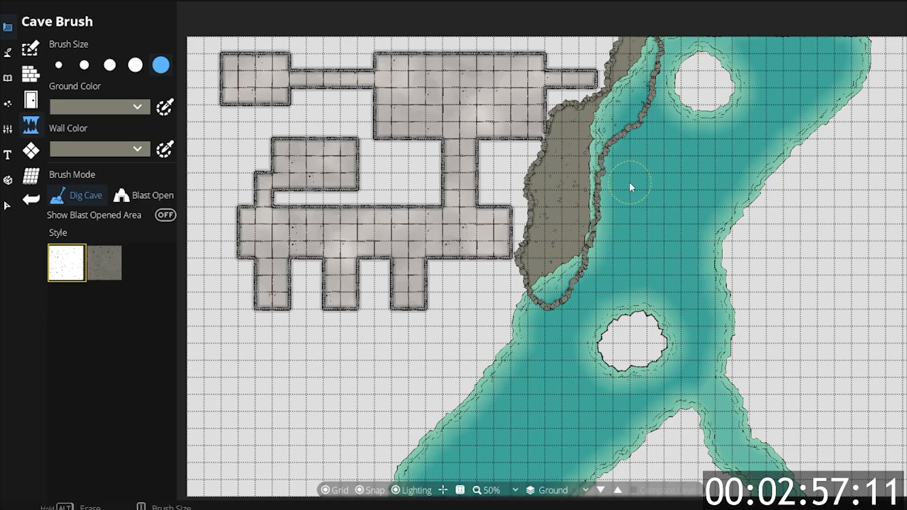
{"action": "key", "text": "ctrl+z"}
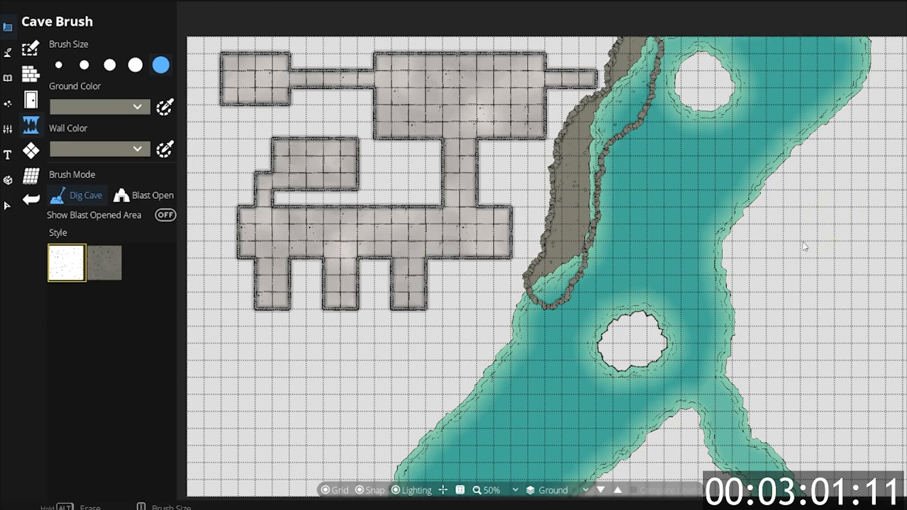
Dig a branching cave along the river's east bank, with arms reaching north, east and southeast.
{"action": "mouse_move", "coordinate": [727, 257]}
{"action": "left_mouse_down"}
{"action": "mouse_move", "coordinate": [739, 288]}
{"action": "mouse_move", "coordinate": [773, 189]}
{"action": "mouse_move", "coordinate": [829, 132]}
{"action": "mouse_move", "coordinate": [798, 221]}
{"action": "mouse_move", "coordinate": [742, 326]}
{"action": "mouse_move", "coordinate": [849, 247]}
{"action": "mouse_move", "coordinate": [906, 232]}
{"action": "mouse_move", "coordinate": [906, 158]}
{"action": "left_mouse_up"}
{"action": "mouse_move", "coordinate": [906, 192]}
{"action": "left_mouse_down"}
{"action": "mouse_move", "coordinate": [673, 245]}
{"action": "mouse_move", "coordinate": [693, 362]}
{"action": "left_mouse_up"}
{"action": "left_click_drag", "start_coordinate": [610, 464], "coordinate": [608, 232]}
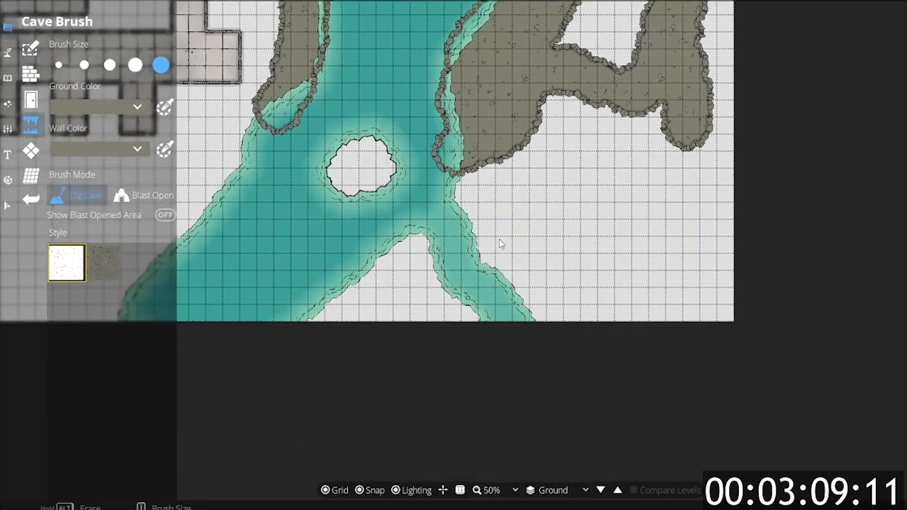
{"action": "mouse_move", "coordinate": [503, 153]}
{"action": "left_mouse_down"}
{"action": "mouse_move", "coordinate": [530, 196]}
{"action": "mouse_move", "coordinate": [579, 238]}
{"action": "mouse_move", "coordinate": [645, 233]}
{"action": "mouse_move", "coordinate": [617, 261]}
{"action": "mouse_move", "coordinate": [556, 254]}
{"action": "left_mouse_up"}
Dig a small cave between the river and its side stream, and extend the eastern cave's south arm to that stream.
{"action": "mouse_move", "coordinate": [347, 300]}
{"action": "left_mouse_down"}
{"action": "mouse_move", "coordinate": [397, 271]}
{"action": "mouse_move", "coordinate": [397, 310]}
{"action": "mouse_move", "coordinate": [373, 307]}
{"action": "left_mouse_up"}
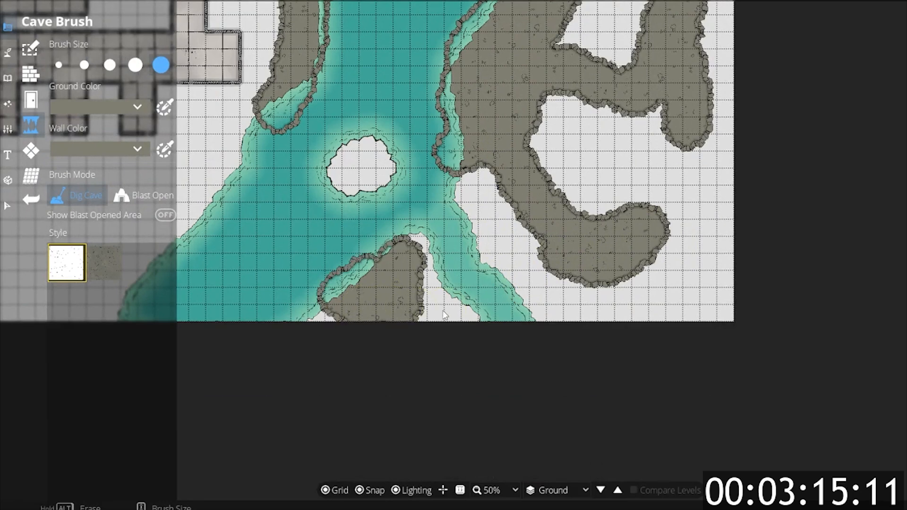
{"action": "key", "text": "ctrl+z"}
{"action": "mouse_move", "coordinate": [348, 302]}
{"action": "left_mouse_down"}
{"action": "mouse_move", "coordinate": [353, 289]}
{"action": "mouse_move", "coordinate": [388, 291]}
{"action": "mouse_move", "coordinate": [372, 290]}
{"action": "left_mouse_up"}
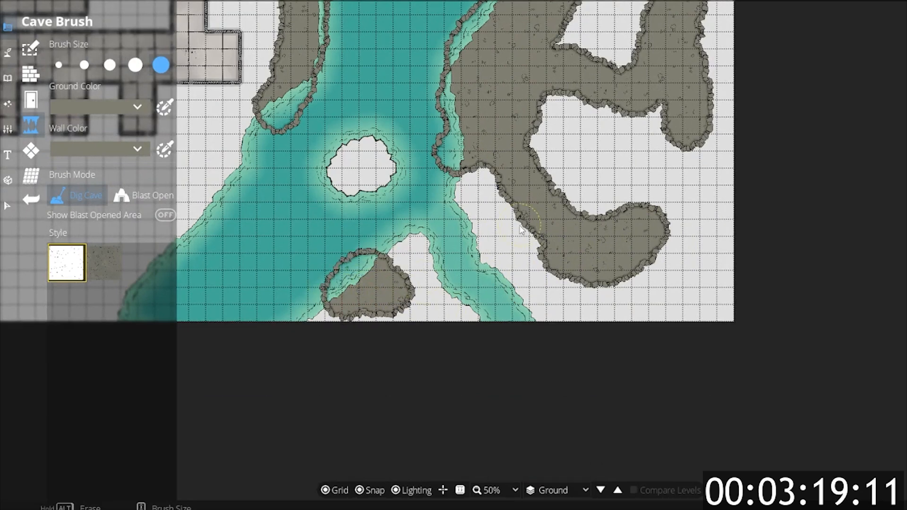
{"action": "left_click_drag", "start_coordinate": [596, 280], "coordinate": [517, 278]}
Add a two-square-long corridor from the long hall's east end to the west-bank cave and open the walls between them.
{"action": "left_click_drag", "start_coordinate": [322, 113], "coordinate": [334, 295]}
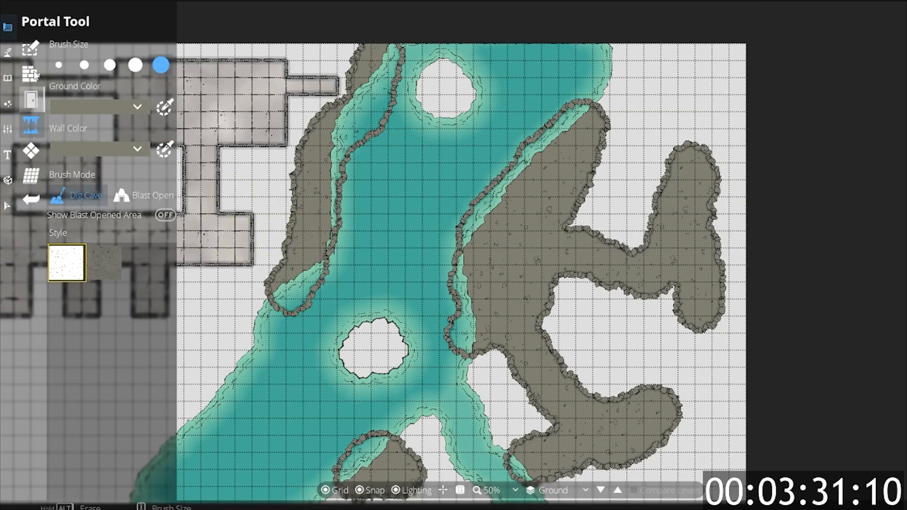
{"action": "left_click", "coordinate": [33, 50]}
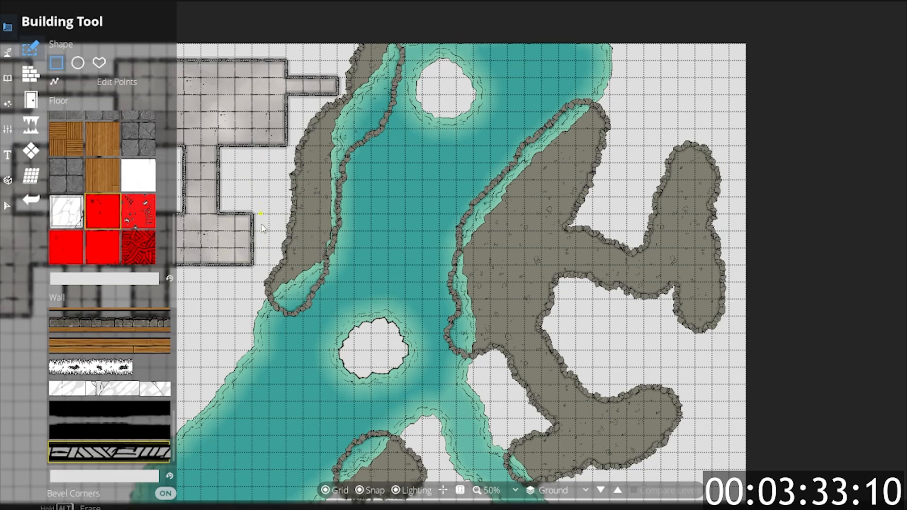
{"action": "left_click_drag", "start_coordinate": [253, 224], "coordinate": [290, 248]}
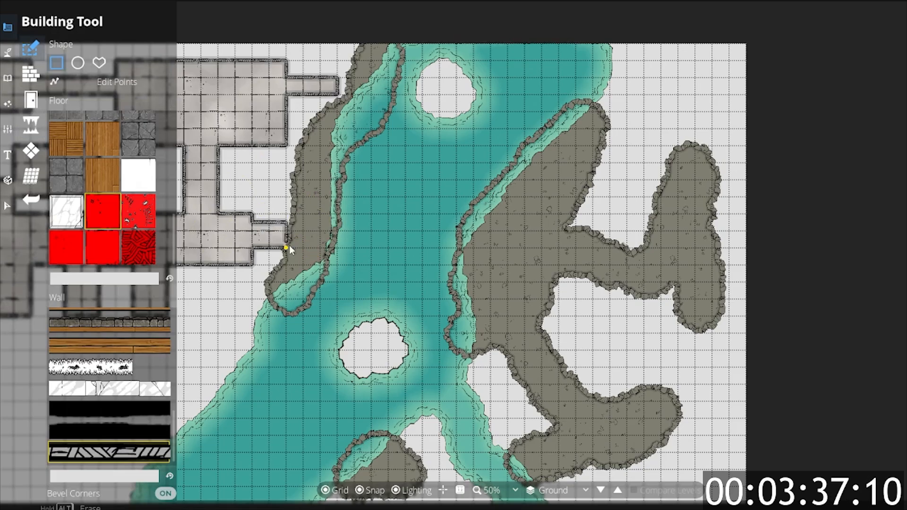
{"action": "scroll", "coordinate": [299, 244], "scroll_direction": "up", "scroll_amount": 2}
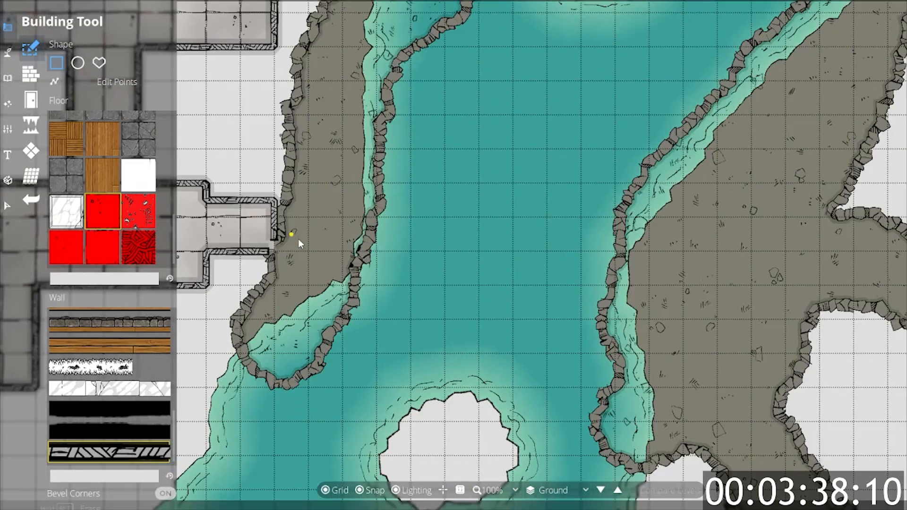
{"action": "left_click", "coordinate": [32, 78]}
{"action": "left_click", "coordinate": [33, 122]}
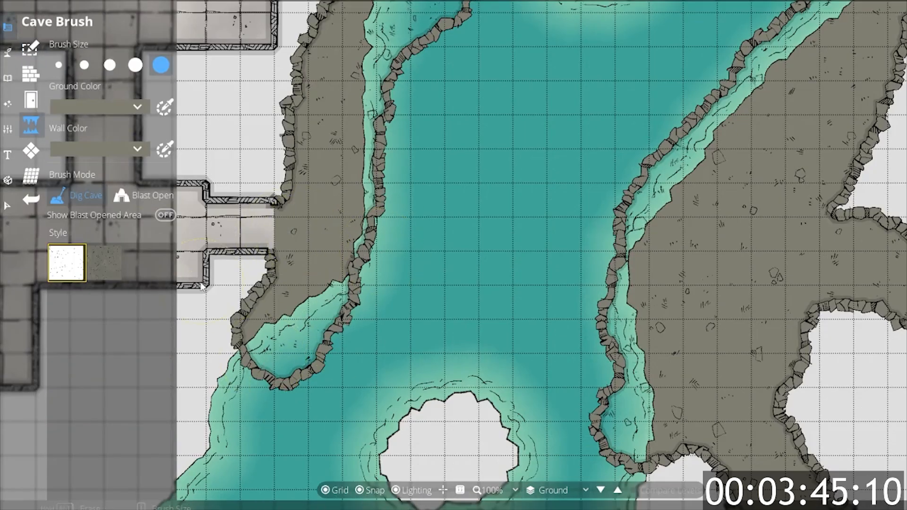
In Blast Open mode, remove the west-bank cave's wall along the river.
{"action": "left_click", "coordinate": [134, 193]}
{"action": "mouse_move", "coordinate": [264, 382]}
{"action": "left_mouse_down"}
{"action": "mouse_move", "coordinate": [325, 337]}
{"action": "mouse_move", "coordinate": [376, 250]}
{"action": "mouse_move", "coordinate": [414, 61]}
{"action": "left_mouse_up"}
{"action": "mouse_move", "coordinate": [438, 124]}
{"action": "left_mouse_down"}
{"action": "mouse_move", "coordinate": [331, 441]}
{"action": "mouse_move", "coordinate": [315, 440]}
{"action": "mouse_move", "coordinate": [324, 371]}
{"action": "mouse_move", "coordinate": [387, 243]}
{"action": "mouse_move", "coordinate": [395, 170]}
{"action": "left_mouse_up"}
In Dig Cave mode, widen the west-bank cave to meet and open the east end of the northern corridor.
{"action": "left_click_drag", "start_coordinate": [312, 254], "coordinate": [316, 240]}
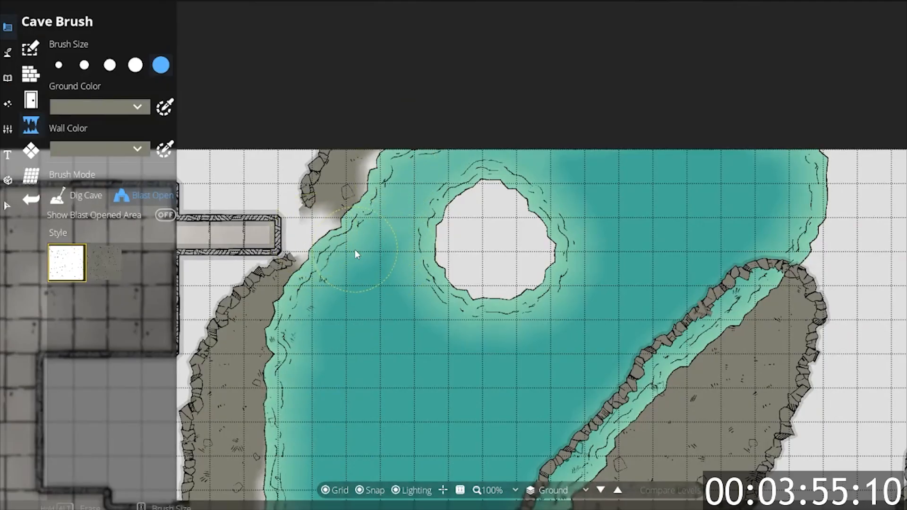
{"action": "key", "text": "ctrl+z"}
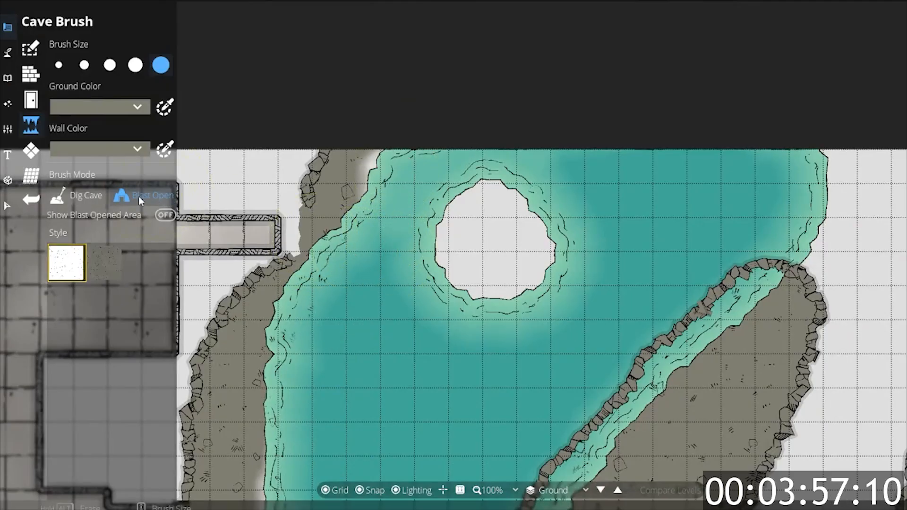
{"action": "left_click", "coordinate": [88, 201]}
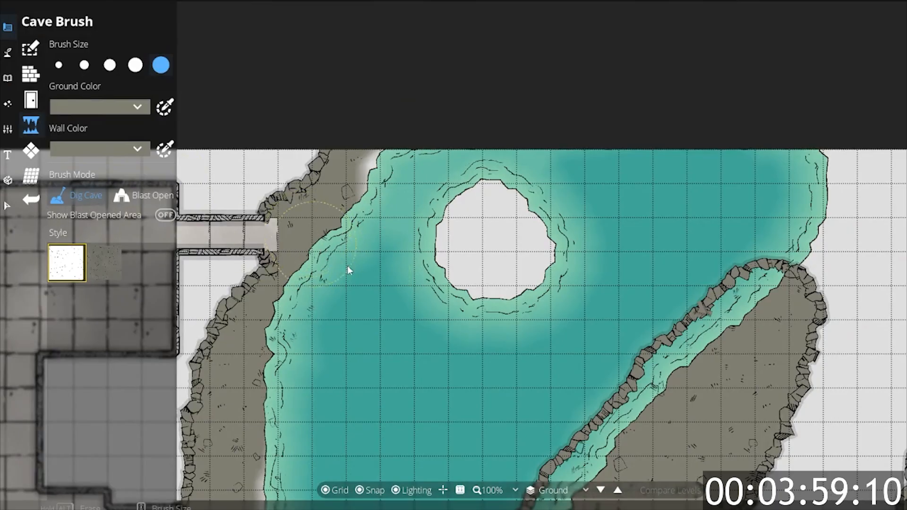
{"action": "scroll", "coordinate": [380, 277], "scroll_direction": "down", "scroll_amount": 2}
{"action": "scroll", "coordinate": [267, 277], "scroll_direction": "up", "scroll_amount": 3}
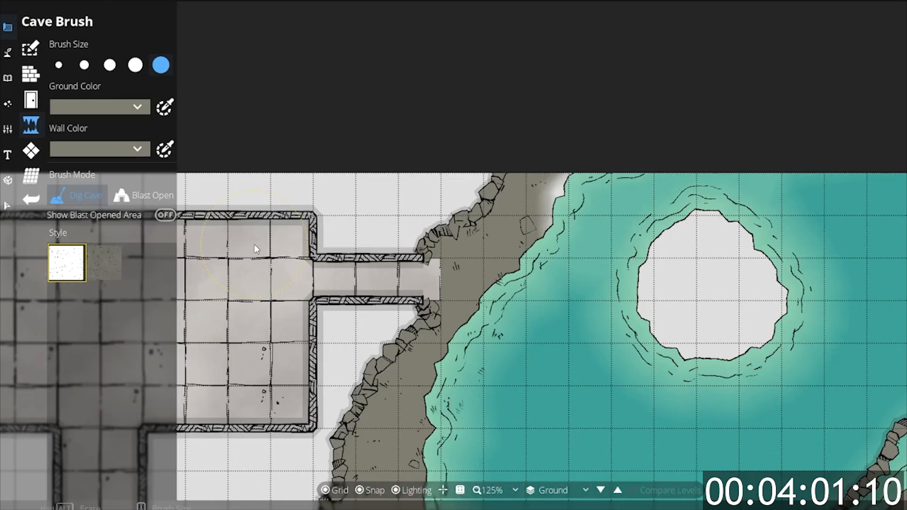
{"action": "scroll", "coordinate": [455, 271], "scroll_direction": "down", "scroll_amount": 3}
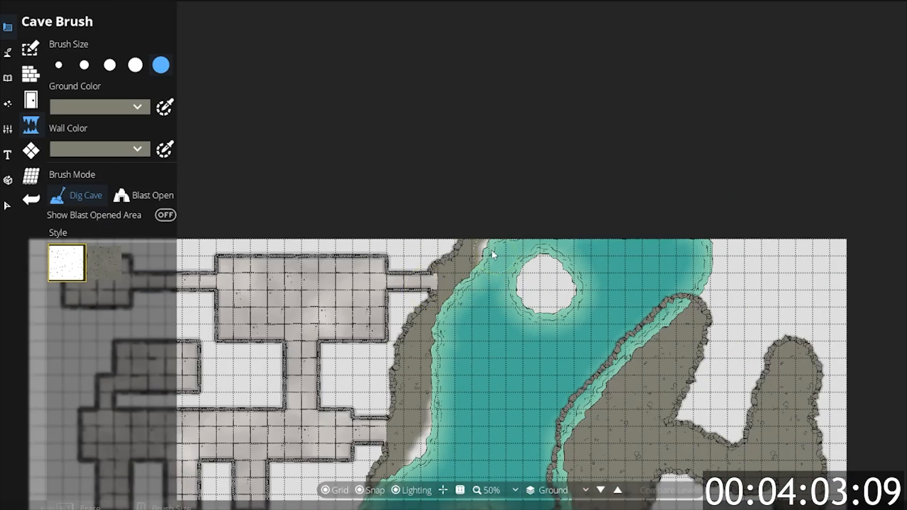
Blast open the leftover white gaps along the west-bank shoreline with the second-smallest brush.
{"action": "left_click", "coordinate": [491, 250]}
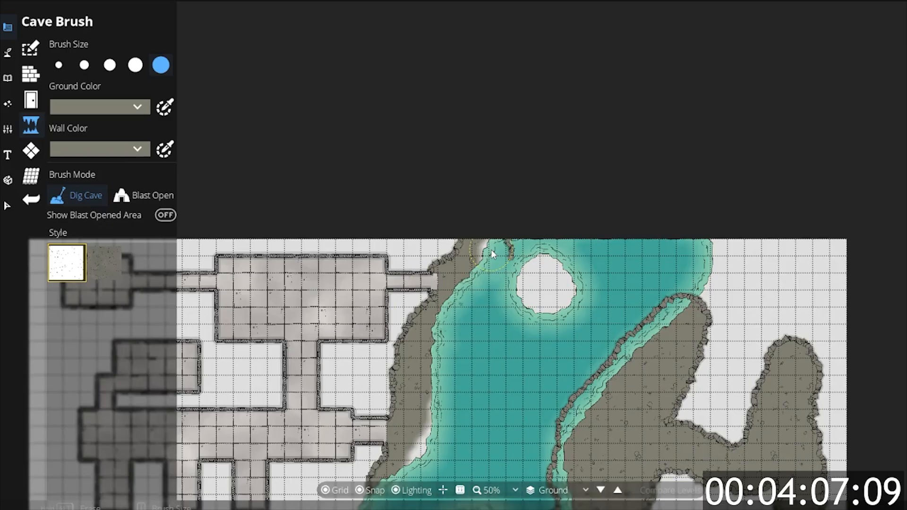
{"action": "key", "text": "ctrl+z"}
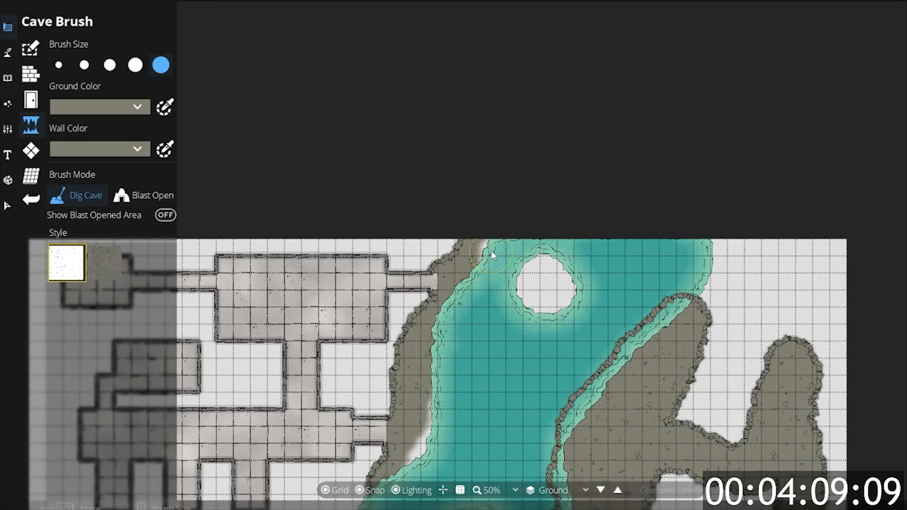
{"action": "left_click", "coordinate": [159, 194]}
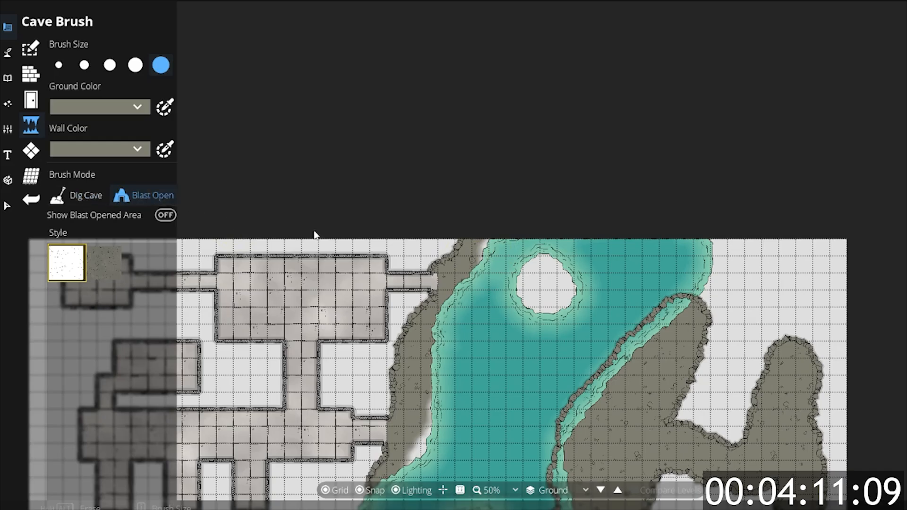
{"action": "key", "text": "bracketleft"}
{"action": "key", "text": "bracketleft"}
{"action": "key", "text": "bracketleft"}
{"action": "left_click_drag", "start_coordinate": [455, 394], "coordinate": [462, 267]}
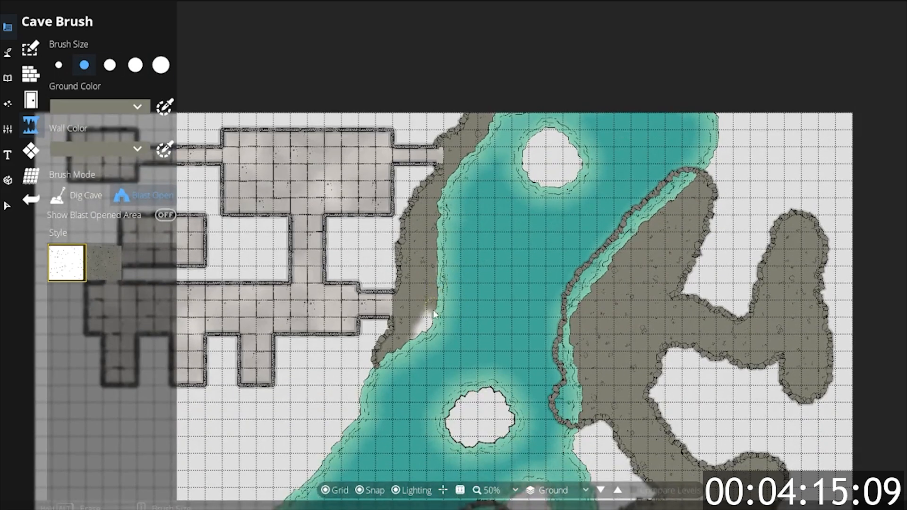
Blast open the eastern cave's river-side wall with the largest brush, and clear the remaining shoreline gaps with the second-smallest brush.
{"action": "scroll", "coordinate": [566, 425], "scroll_direction": "up", "scroll_amount": 3}
{"action": "mouse_move", "coordinate": [568, 419]}
{"action": "left_mouse_down"}
{"action": "mouse_move", "coordinate": [560, 327]}
{"action": "mouse_move", "coordinate": [567, 295]}
{"action": "mouse_move", "coordinate": [678, 172]}
{"action": "left_mouse_up"}
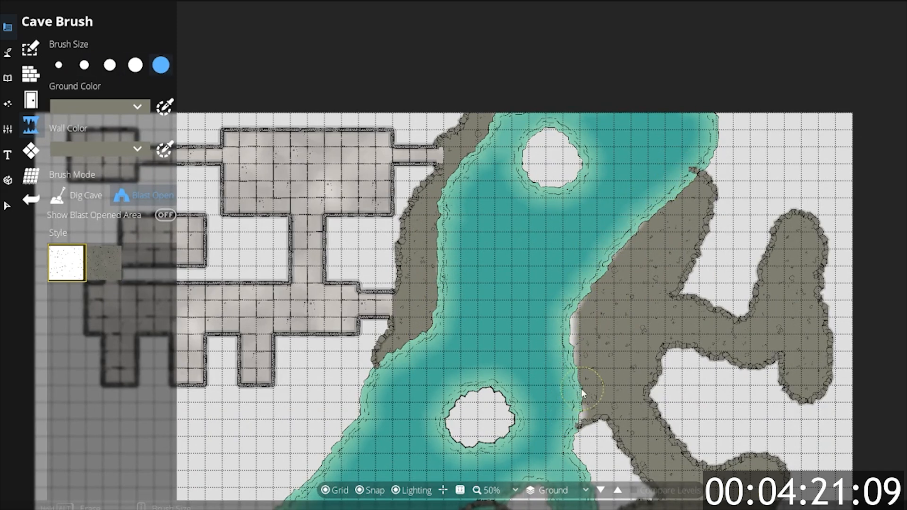
{"action": "scroll", "coordinate": [583, 335], "scroll_direction": "down", "scroll_amount": 3}
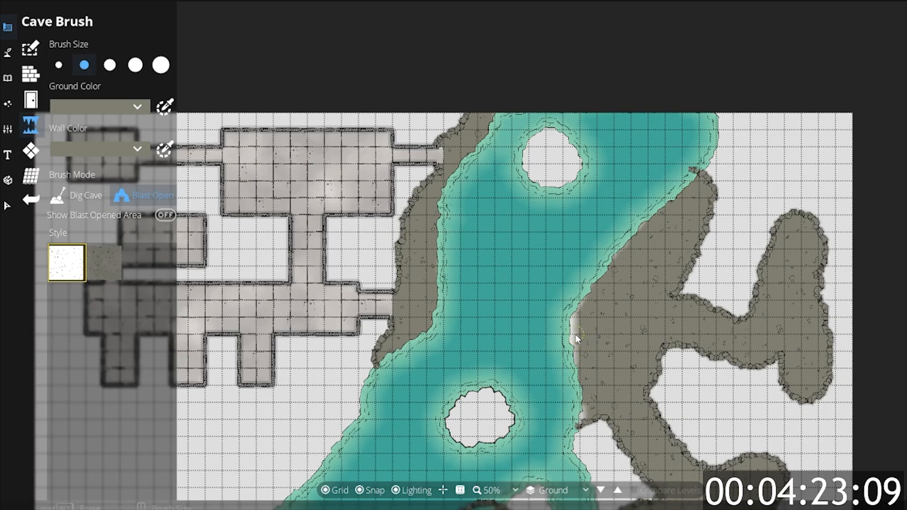
{"action": "scroll", "coordinate": [576, 350], "scroll_direction": "up", "scroll_amount": 3}
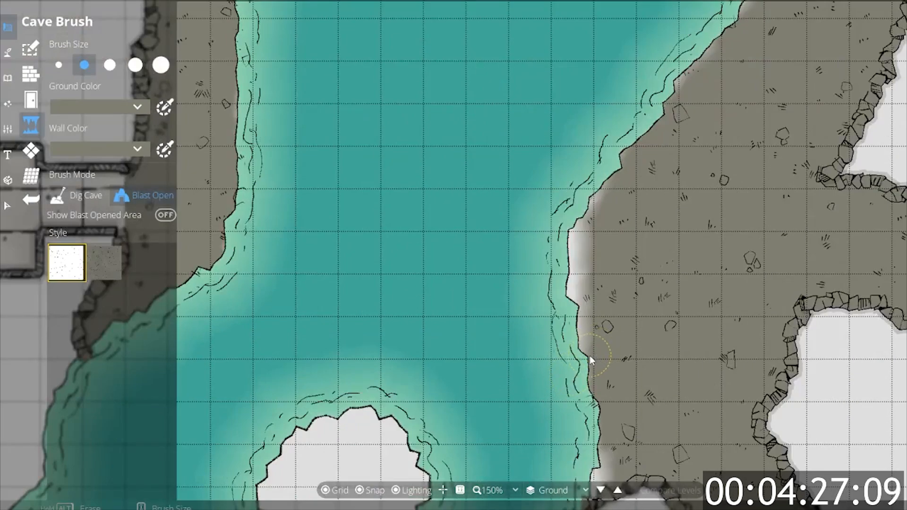
{"action": "mouse_move", "coordinate": [583, 298]}
{"action": "left_mouse_down"}
{"action": "mouse_move", "coordinate": [582, 253]}
{"action": "mouse_move", "coordinate": [600, 200]}
{"action": "left_mouse_up"}
{"action": "mouse_move", "coordinate": [661, 376]}
{"action": "left_mouse_down"}
{"action": "mouse_move", "coordinate": [491, 485]}
{"action": "mouse_move", "coordinate": [482, 507]}
{"action": "mouse_move", "coordinate": [580, 160]}
{"action": "left_mouse_up"}
{"action": "left_click_drag", "start_coordinate": [533, 249], "coordinate": [524, 264]}
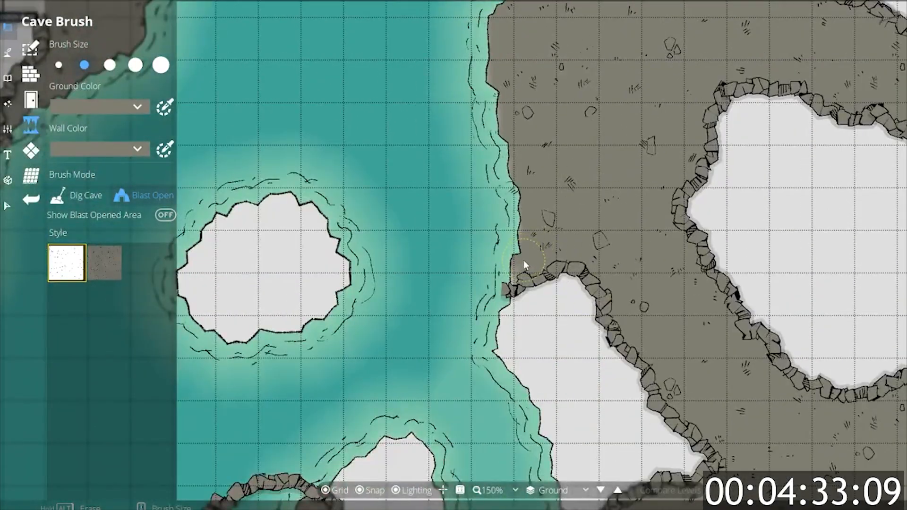
Blast open the river-side wall of the small south-bank cave with the largest brush and clean its shore with the smallest.
{"action": "left_click_drag", "start_coordinate": [455, 385], "coordinate": [619, 120]}
{"action": "scroll", "coordinate": [465, 187], "scroll_direction": "up", "scroll_amount": 3}
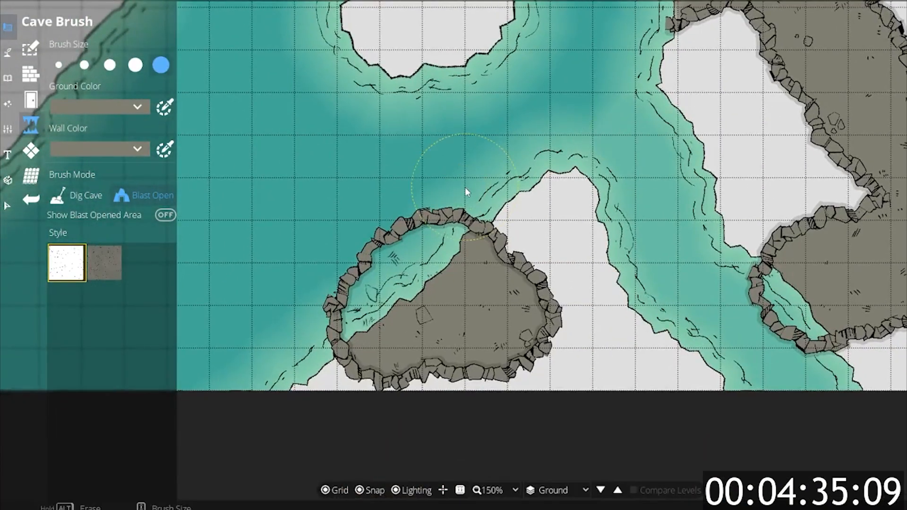
{"action": "mouse_move", "coordinate": [456, 188]}
{"action": "left_mouse_down"}
{"action": "mouse_move", "coordinate": [367, 322]}
{"action": "mouse_move", "coordinate": [351, 299]}
{"action": "mouse_move", "coordinate": [340, 310]}
{"action": "left_mouse_up"}
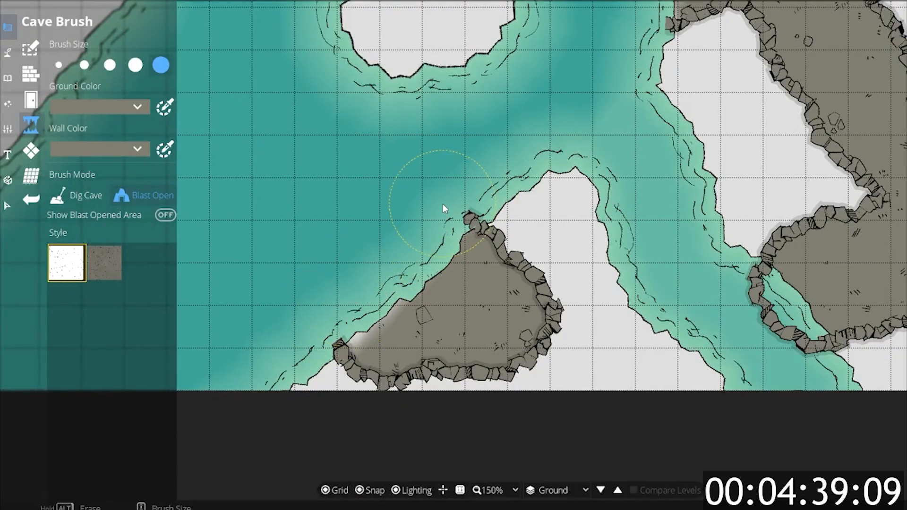
{"action": "left_click", "coordinate": [465, 208]}
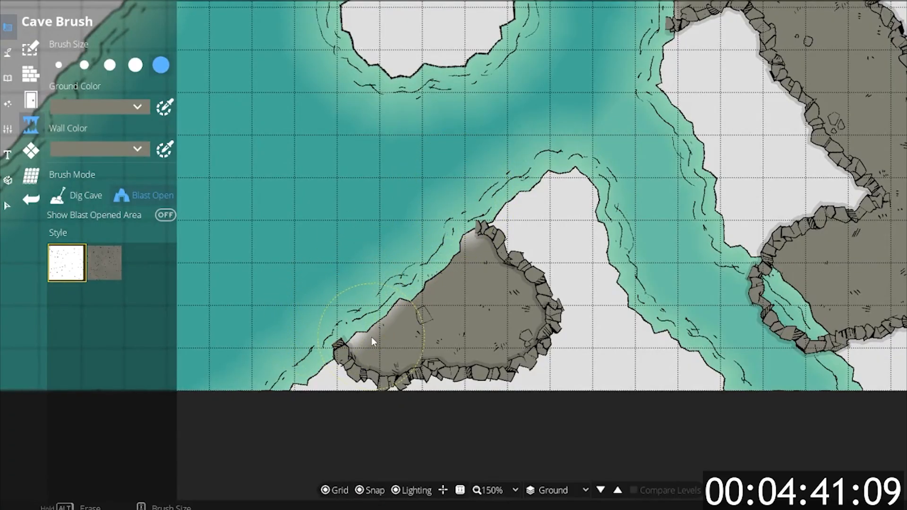
{"action": "scroll", "coordinate": [372, 337], "scroll_direction": "down", "scroll_amount": 4}
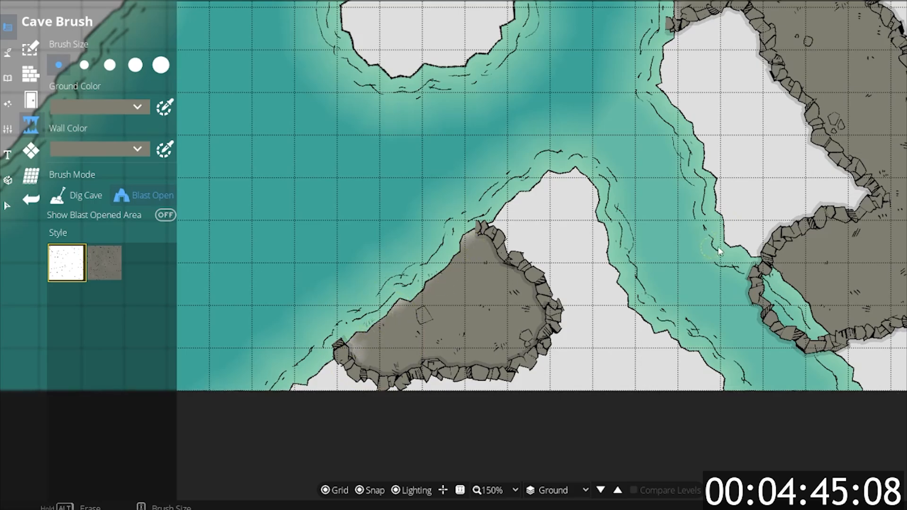
Blast open the wall where the eastern cave's south arm meets the side stream, using a small brush.
{"action": "scroll", "coordinate": [754, 277], "scroll_direction": "up", "scroll_amount": 3}
{"action": "scroll", "coordinate": [756, 293], "scroll_direction": "down", "scroll_amount": 1}
{"action": "left_click_drag", "start_coordinate": [756, 293], "coordinate": [807, 342]}
{"action": "scroll", "coordinate": [812, 300], "scroll_direction": "down", "scroll_amount": 1}
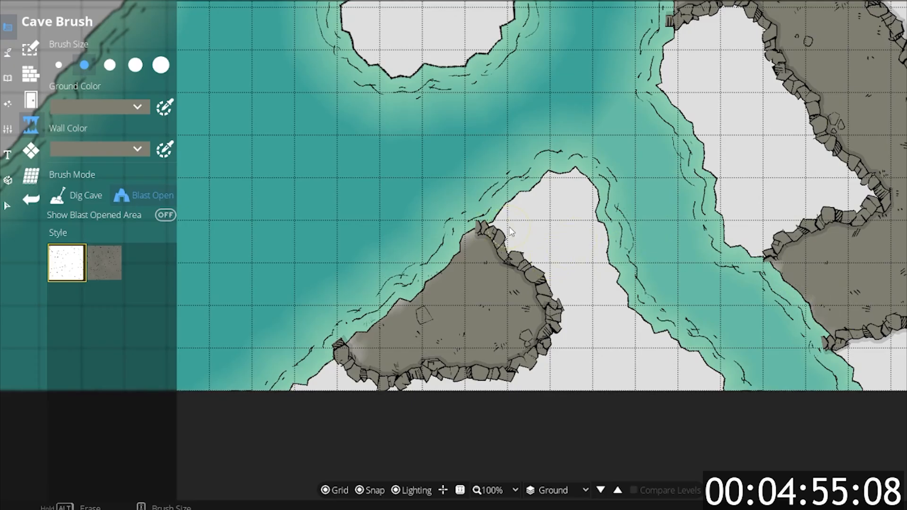
{"action": "scroll", "coordinate": [507, 231], "scroll_direction": "down", "scroll_amount": 4}
{"action": "left_click_drag", "start_coordinate": [533, 97], "coordinate": [559, 294]}
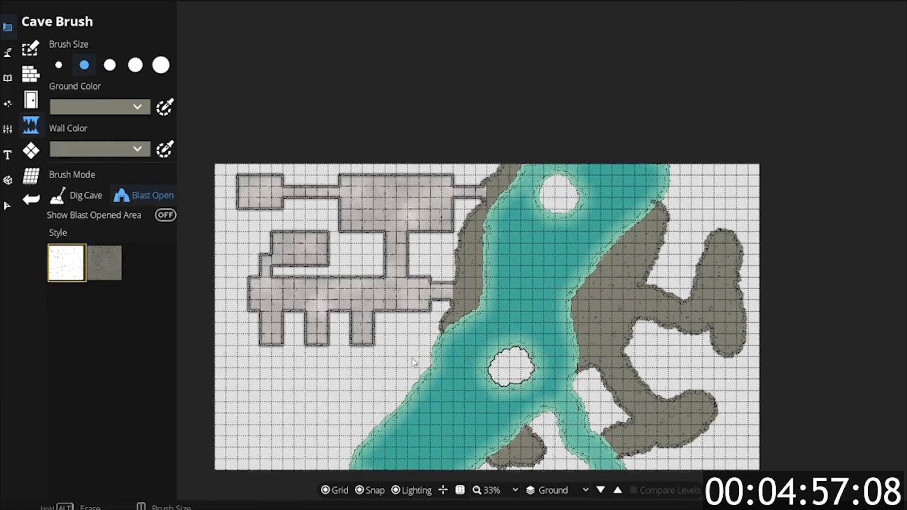
Draw a custom-shaped building room southwest of the river, joined by an angled corridor to the long hall's south wall.
{"action": "scroll", "coordinate": [411, 359], "scroll_direction": "up", "scroll_amount": 1}
{"action": "scroll", "coordinate": [363, 355], "scroll_direction": "down", "scroll_amount": 1}
{"action": "scroll", "coordinate": [219, 397], "scroll_direction": "up", "scroll_amount": 1}
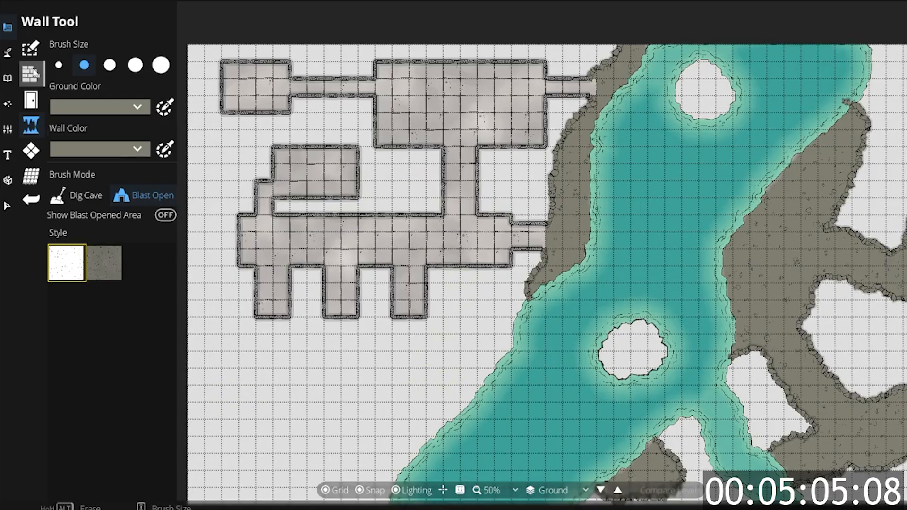
{"action": "left_click", "coordinate": [8, 53]}
{"action": "left_click", "coordinate": [7, 28]}
{"action": "left_click", "coordinate": [47, 47]}
{"action": "left_click", "coordinate": [98, 63]}
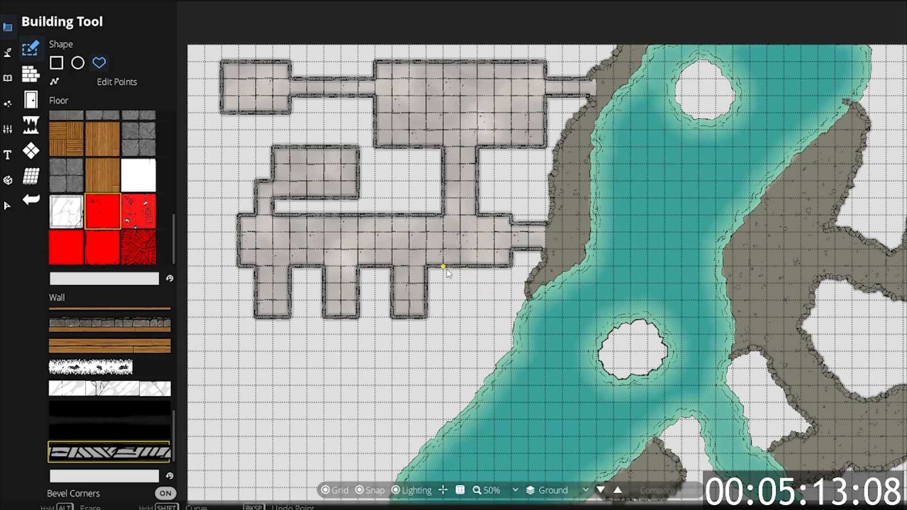
{"action": "left_click", "coordinate": [486, 267]}
{"action": "left_click", "coordinate": [486, 351]}
{"action": "left_click", "coordinate": [394, 437]}
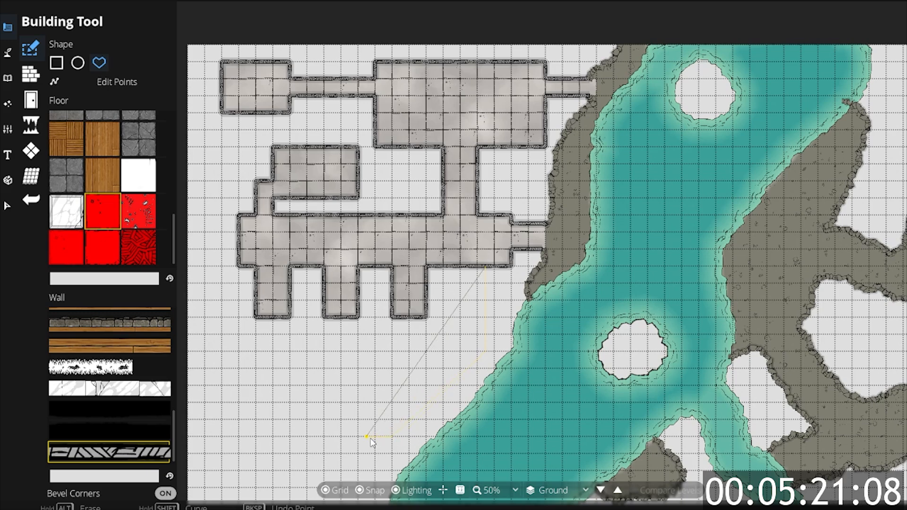
{"action": "left_click", "coordinate": [325, 434]}
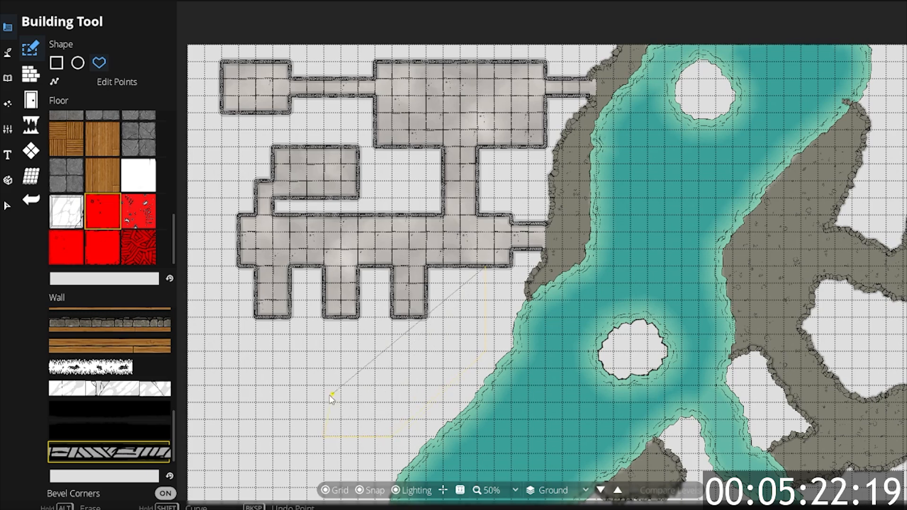
{"action": "left_click", "coordinate": [325, 368]}
{"action": "left_click", "coordinate": [422, 366]}
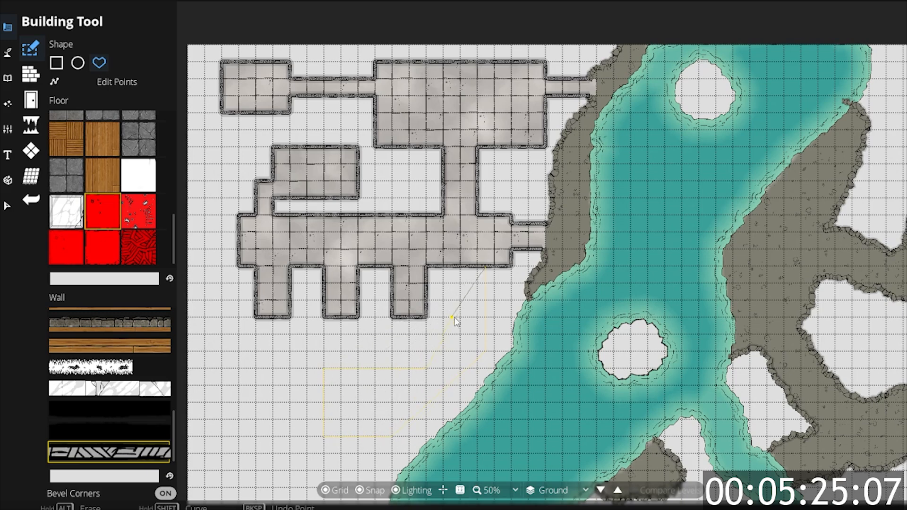
{"action": "left_click", "coordinate": [460, 326]}
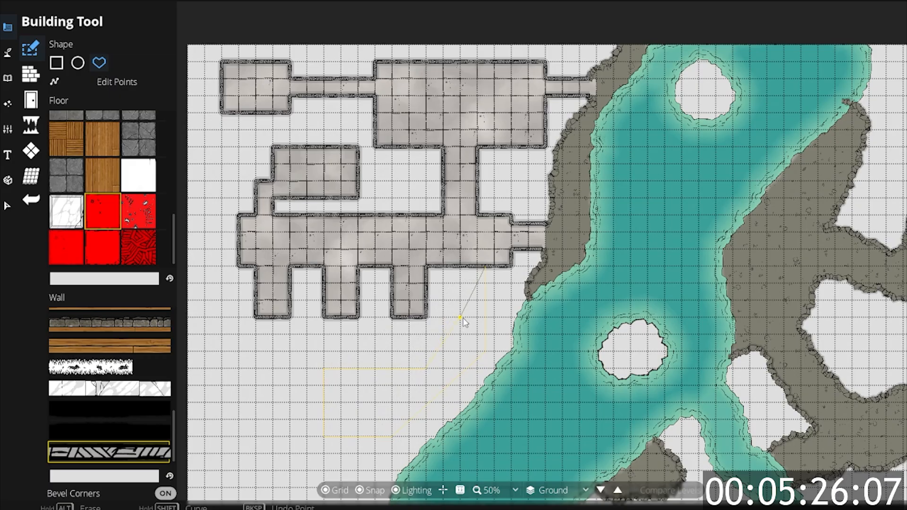
{"action": "left_click", "coordinate": [461, 266]}
{"action": "left_click", "coordinate": [485, 267]}
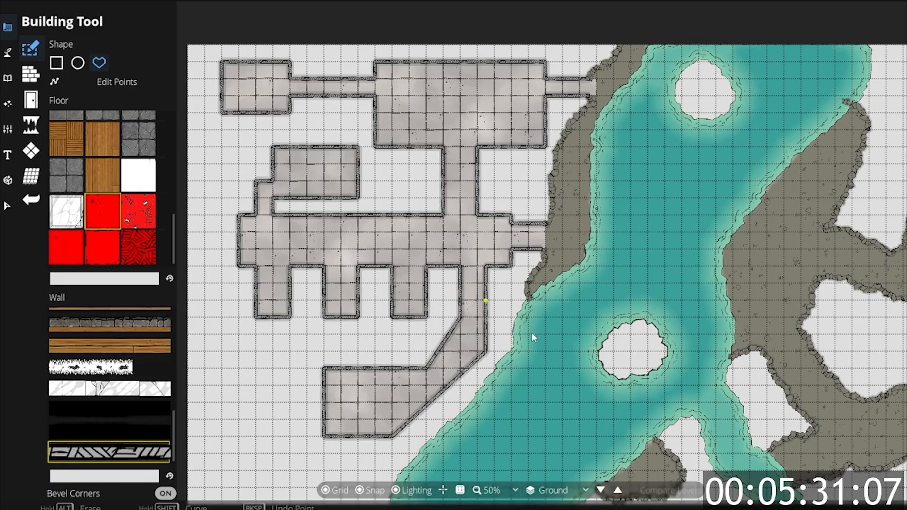
{"action": "left_click", "coordinate": [221, 387]}
{"action": "left_click", "coordinate": [315, 423]}
{"action": "left_click", "coordinate": [223, 420]}
{"action": "key", "text": "ctrl+z"}
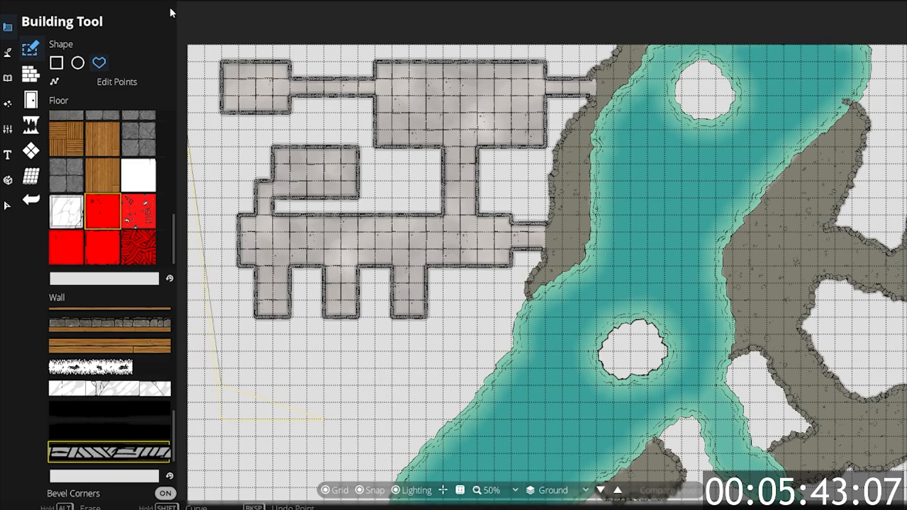
{"action": "left_click", "coordinate": [287, 1]}
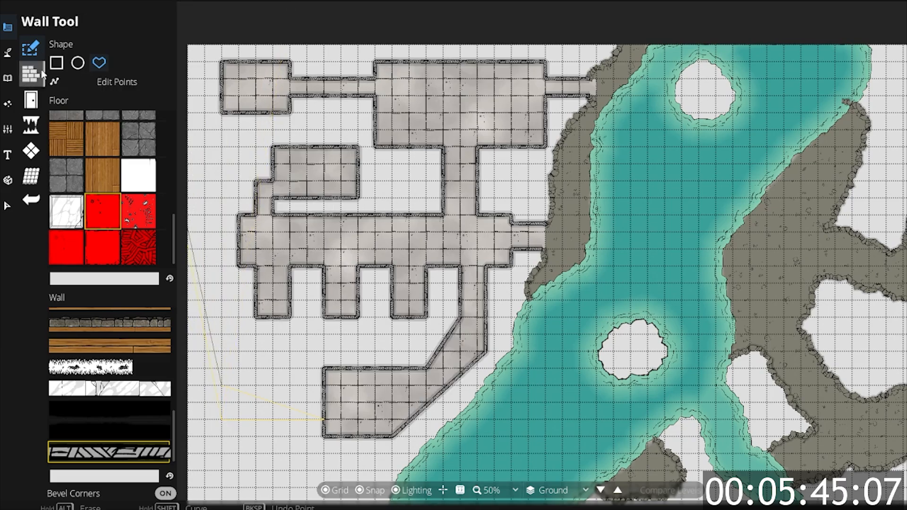
{"action": "left_click", "coordinate": [57, 64]}
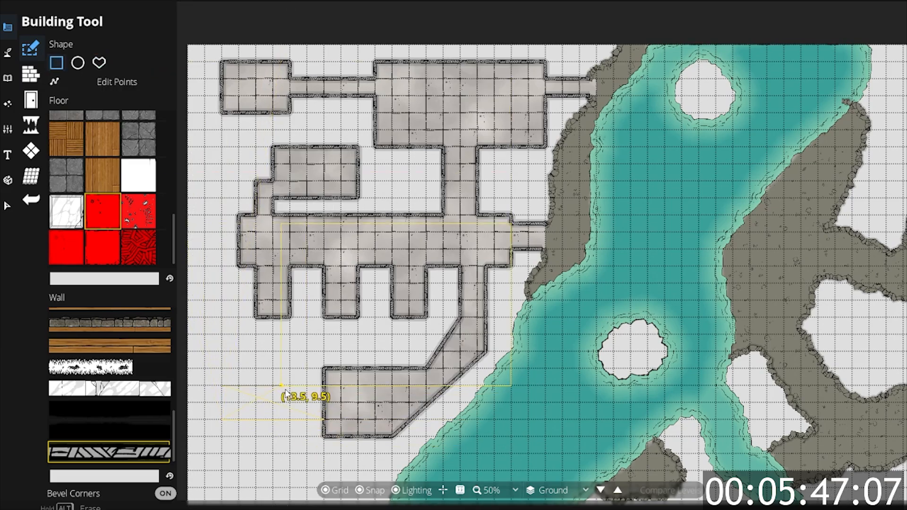
{"action": "key", "text": "Escape"}
{"action": "key", "text": "Escape"}
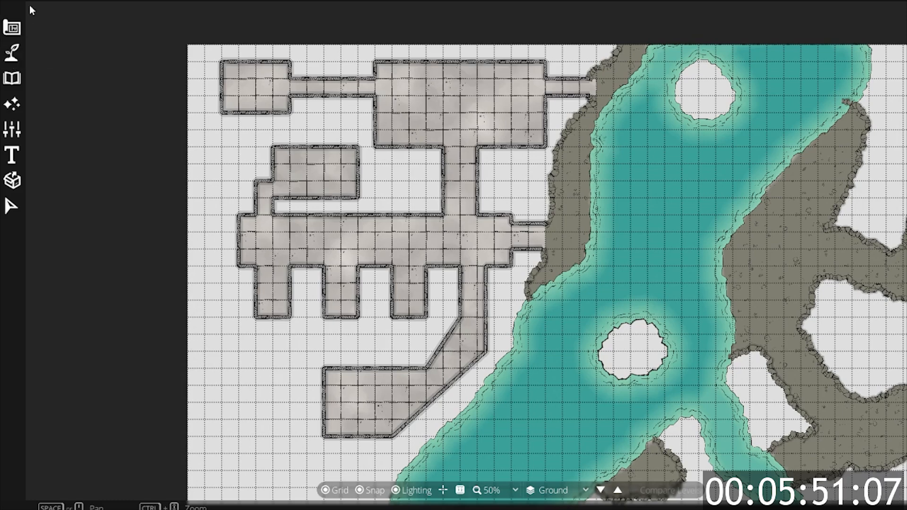
Add a rectangular corridor about 7 by 2 squares extending west from the new southwest room.
{"action": "left_click", "coordinate": [13, 29]}
{"action": "left_click", "coordinate": [70, 45]}
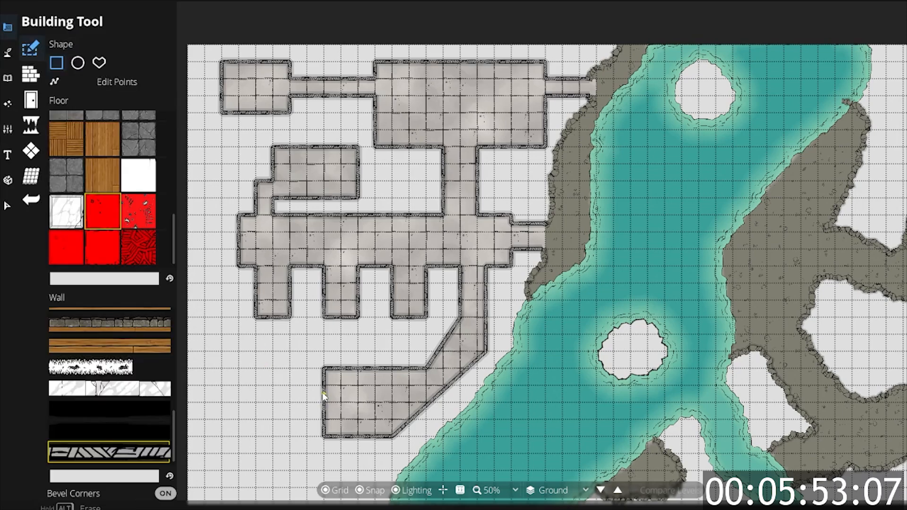
{"action": "left_click_drag", "start_coordinate": [323, 386], "coordinate": [208, 425]}
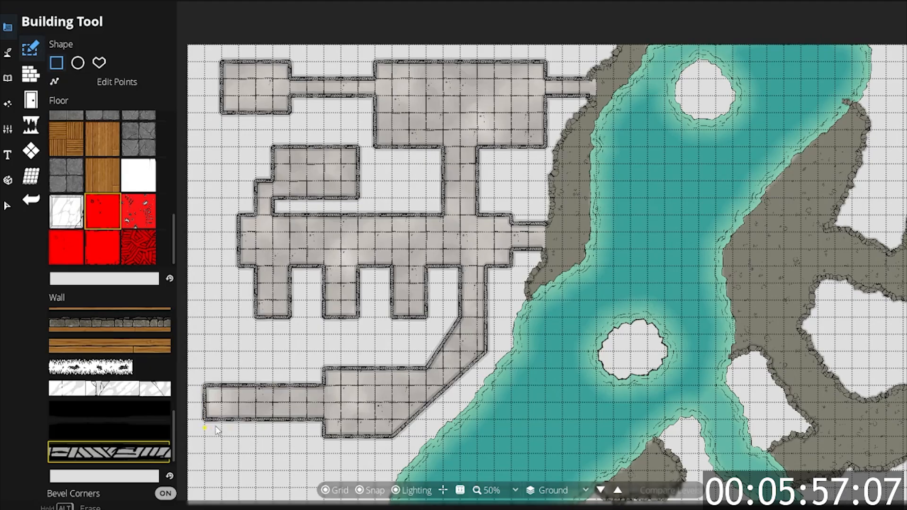
Place a round stone spiral staircase object at scale 1.6 in the middle of the small northwest room.
{"action": "left_click", "coordinate": [7, 52]}
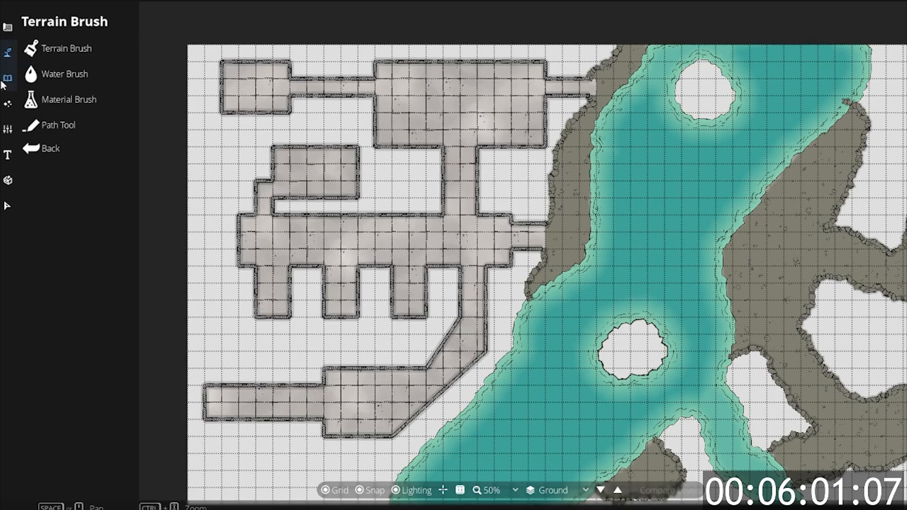
{"action": "left_click", "coordinate": [8, 78]}
{"action": "left_click", "coordinate": [52, 50]}
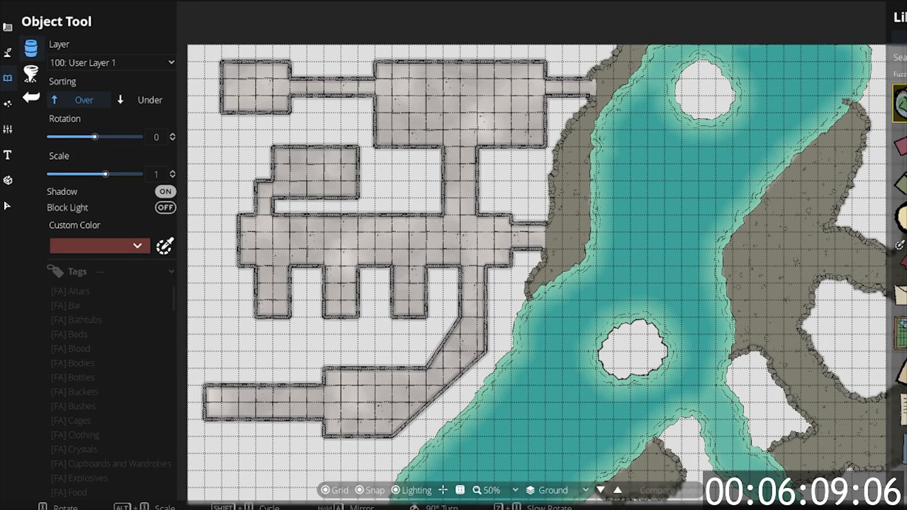
{"action": "key", "text": "Return"}
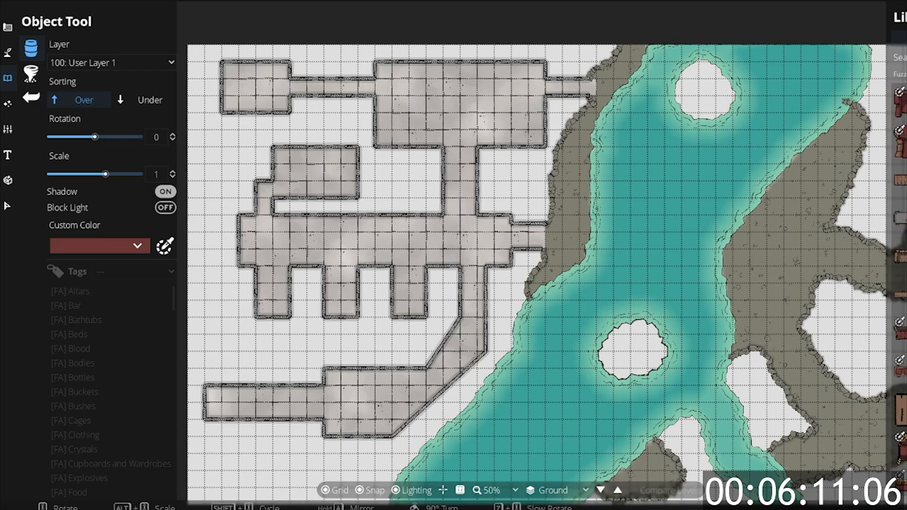
{"action": "scroll", "coordinate": [900, 283], "scroll_direction": "down", "scroll_amount": 10}
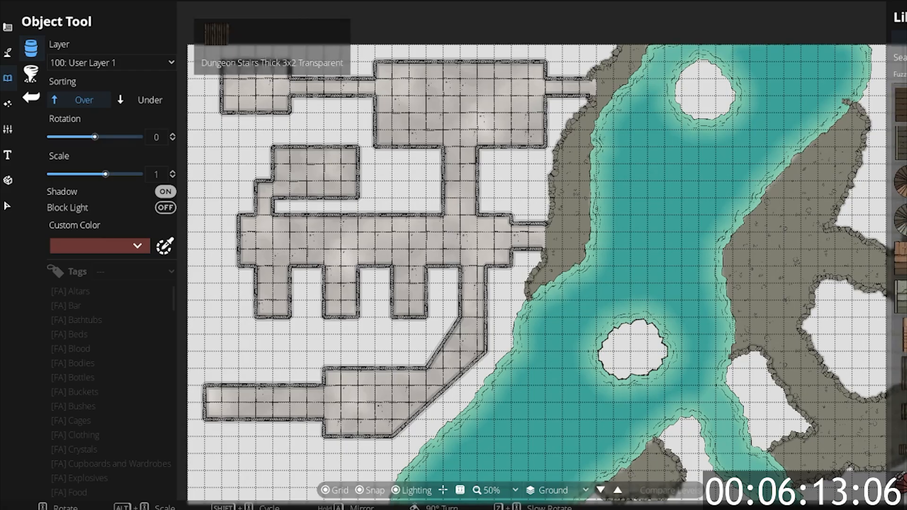
{"action": "left_click", "coordinate": [901, 219]}
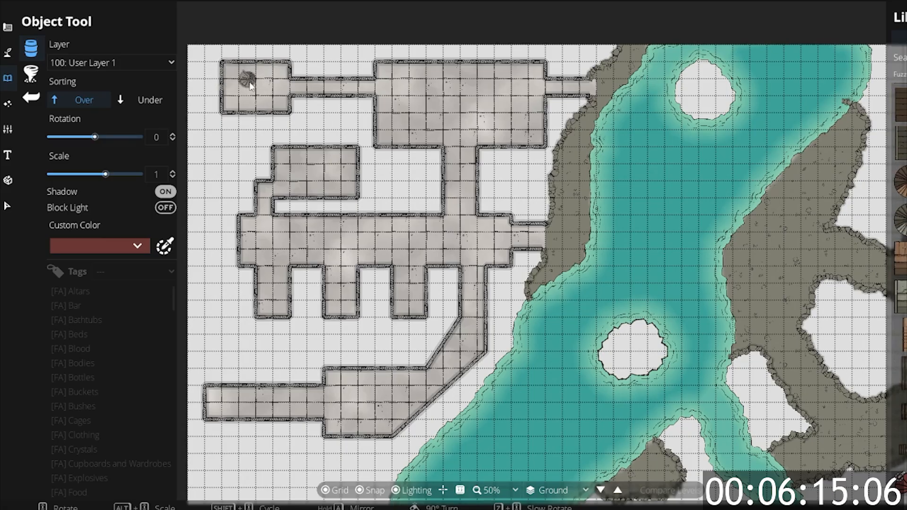
{"action": "scroll", "coordinate": [253, 109], "scroll_direction": "up", "scroll_amount": 3}
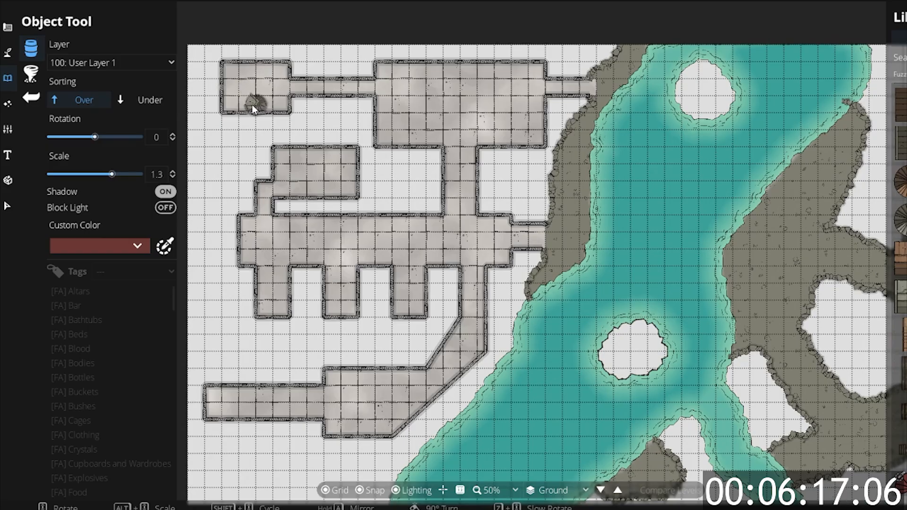
{"action": "left_click", "coordinate": [254, 87]}
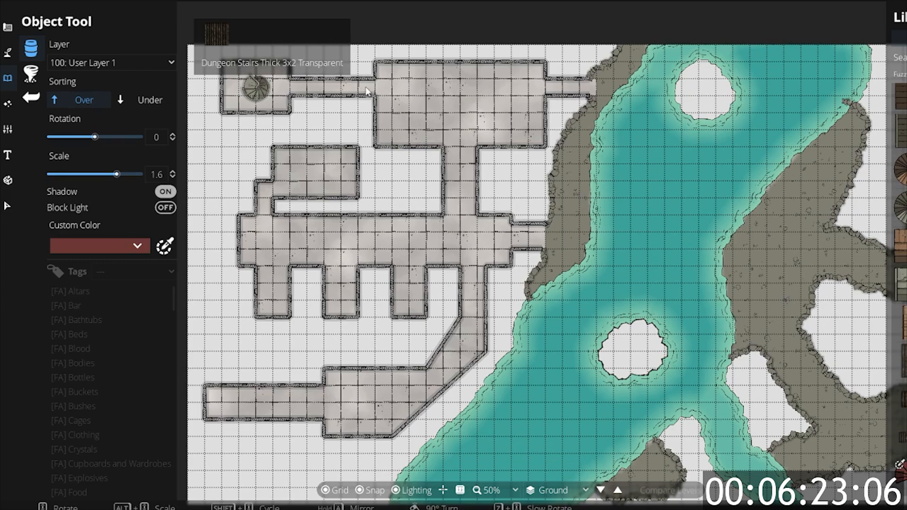
Line the corridor west of the large northern hall with three overlapping Dungeon Stairs Thick 3x2 Transparent objects at scale 0.6.
{"action": "scroll", "coordinate": [367, 91], "scroll_direction": "up", "scroll_amount": 5}
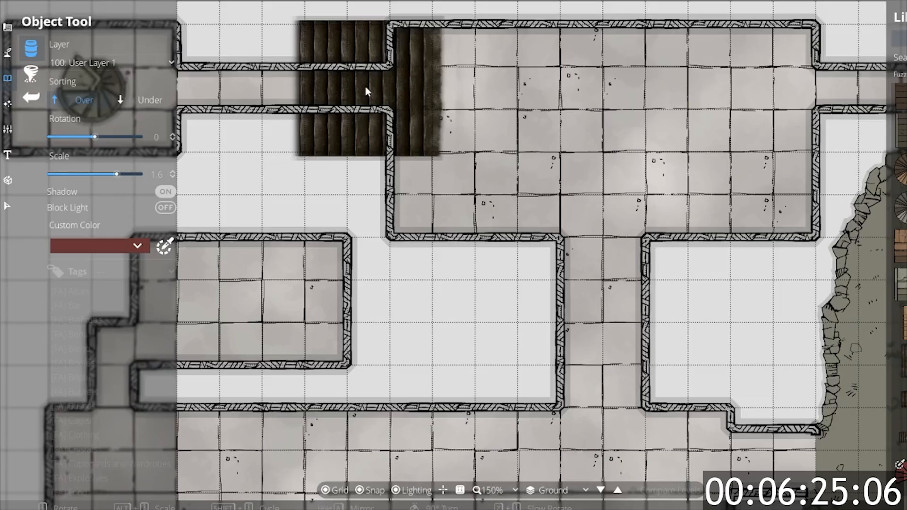
{"action": "scroll", "coordinate": [329, 72], "scroll_direction": "down", "scroll_amount": 5, "text": "alt"}
{"action": "scroll", "coordinate": [331, 94], "scroll_direction": "down", "scroll_amount": 5, "text": "alt"}
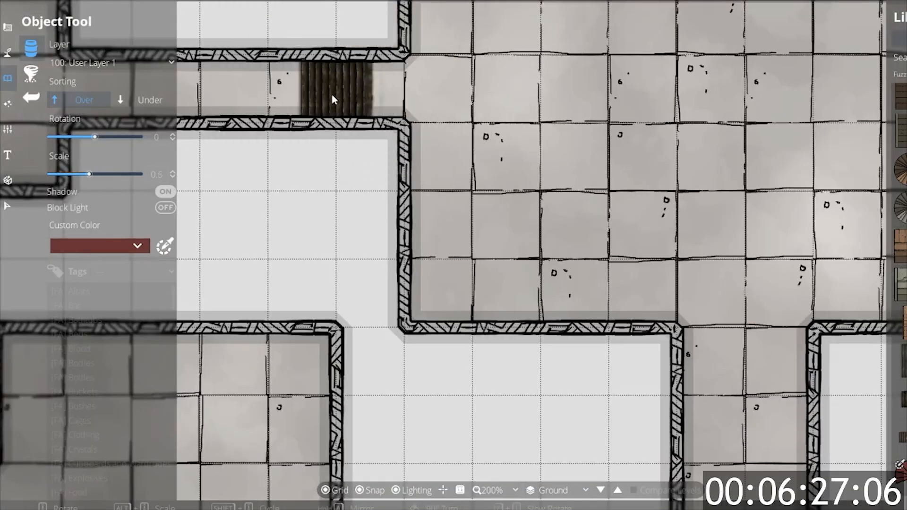
{"action": "left_click", "coordinate": [330, 93]}
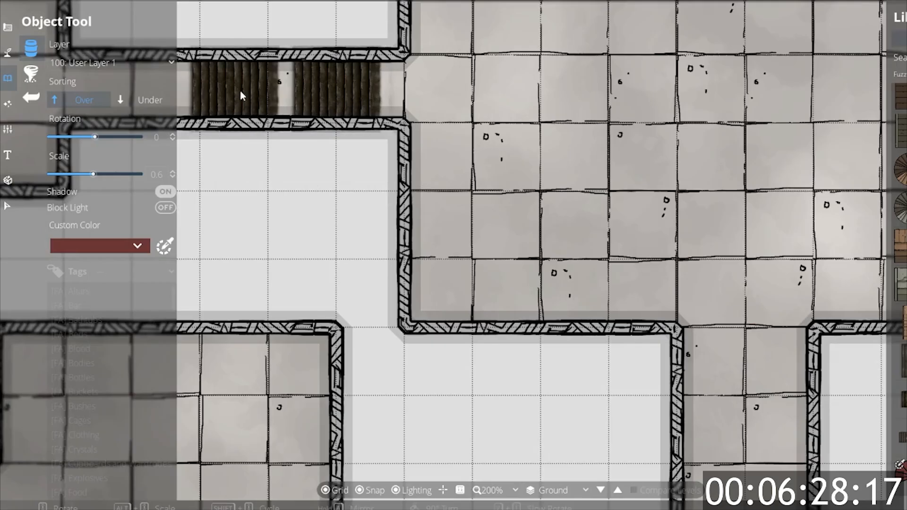
{"action": "left_click", "coordinate": [268, 93]}
{"action": "left_click", "coordinate": [208, 86]}
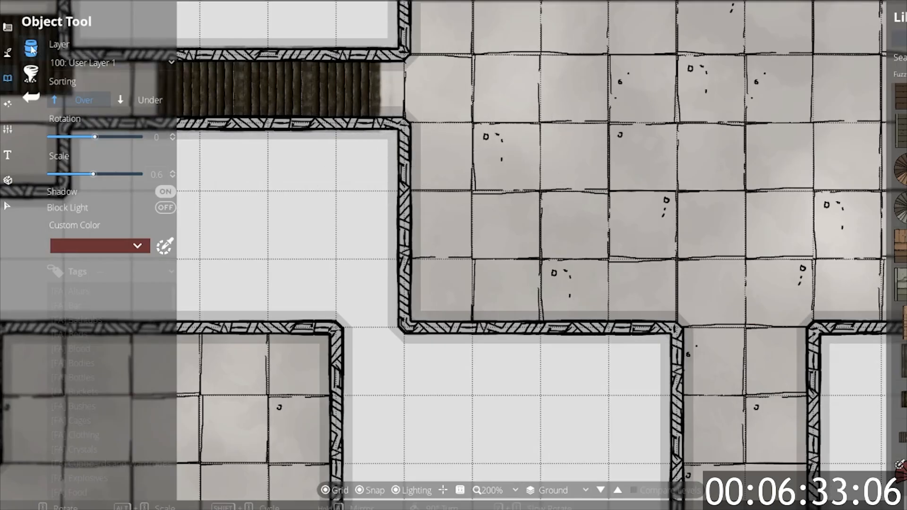
Wall off the large northern hall's west corridor opening using the hatched stone wall style that matches the rooms.
{"action": "left_click", "coordinate": [8, 28]}
{"action": "left_click", "coordinate": [40, 73]}
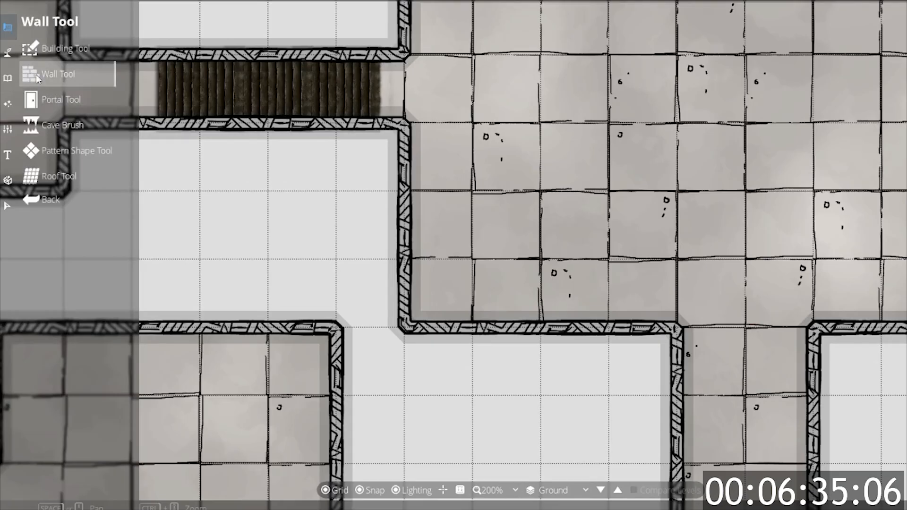
{"action": "left_click", "coordinate": [412, 59]}
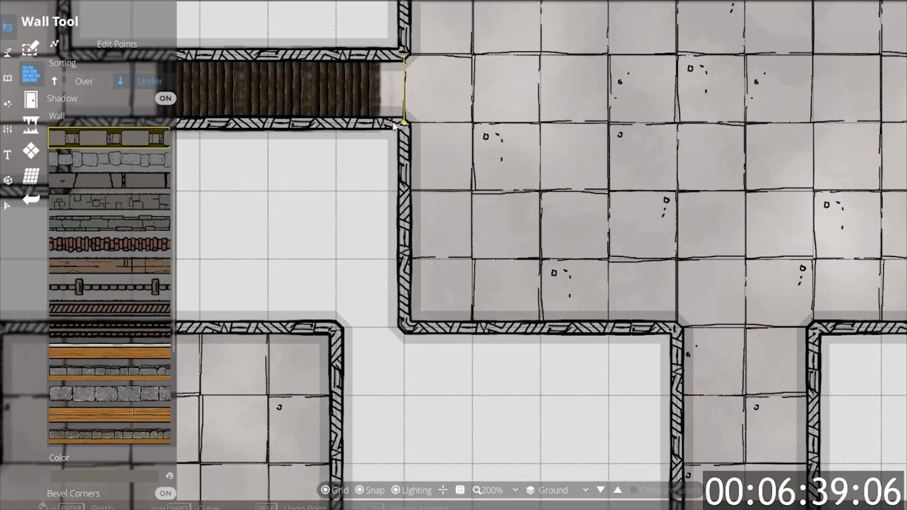
{"action": "double_click", "coordinate": [393, 122]}
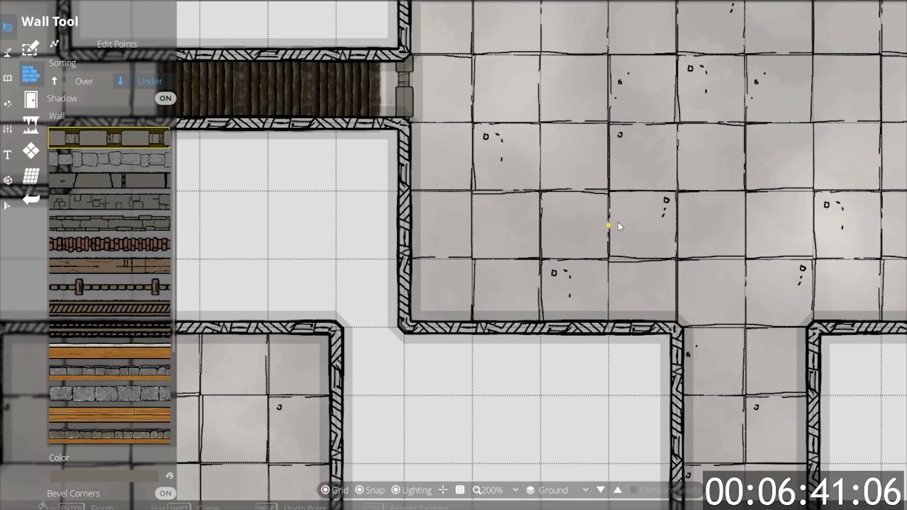
{"action": "scroll", "coordinate": [71, 392], "scroll_direction": "down", "scroll_amount": 3}
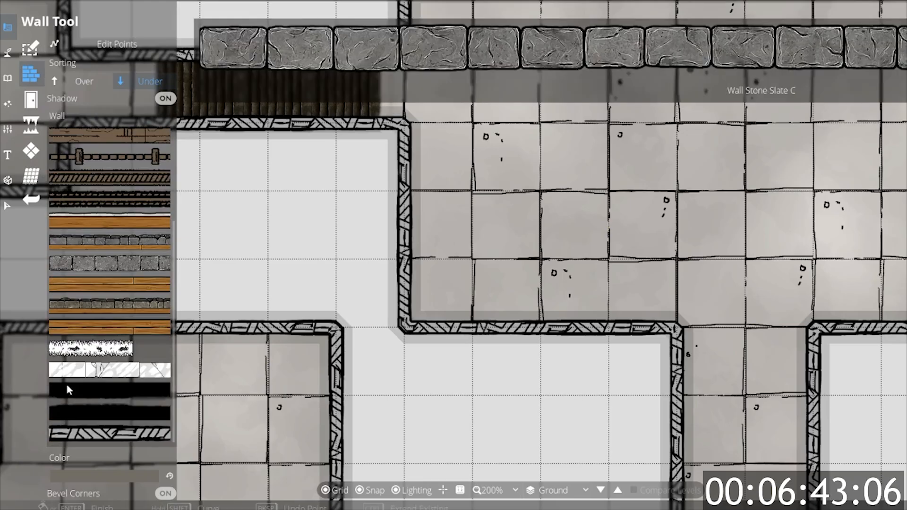
{"action": "left_click", "coordinate": [85, 439]}
{"action": "left_click", "coordinate": [410, 44]}
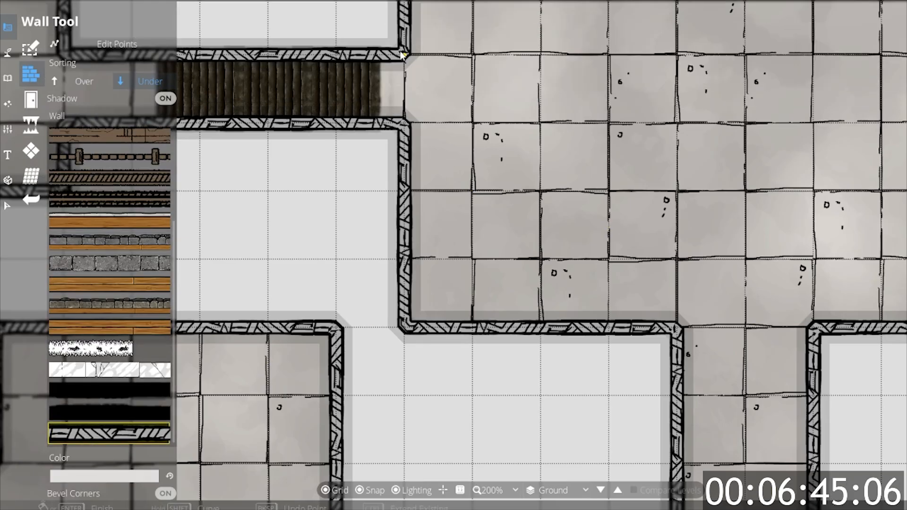
{"action": "left_click", "coordinate": [395, 117]}
{"action": "right_click", "coordinate": [394, 117]}
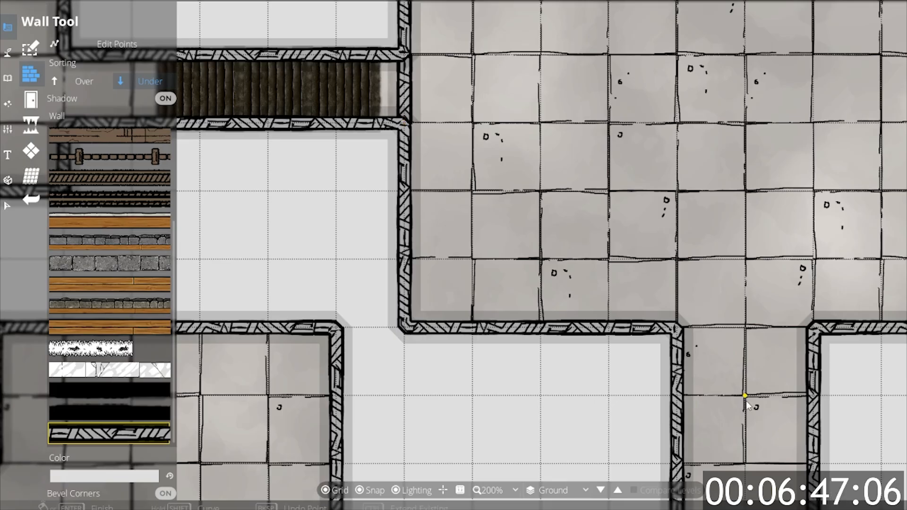
Wall off the large northern hall's south and east corridor openings with the hatched stone wall.
{"action": "left_click", "coordinate": [682, 333]}
{"action": "left_click", "coordinate": [815, 341]}
{"action": "right_click", "coordinate": [815, 341]}
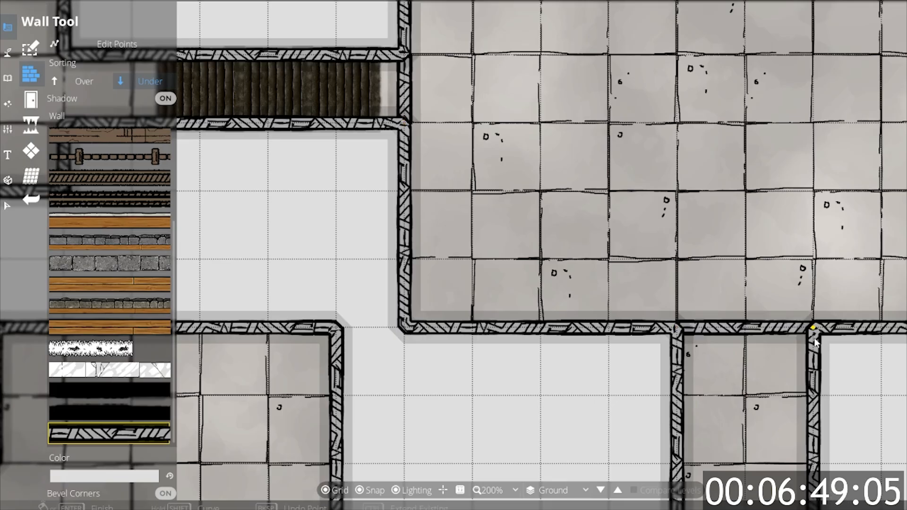
{"action": "left_click_drag", "start_coordinate": [748, 351], "coordinate": [277, 359]}
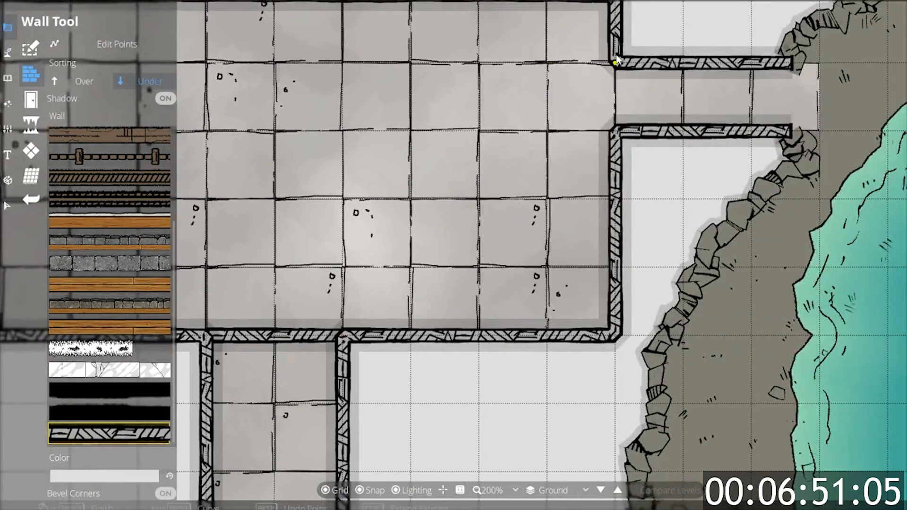
{"action": "left_click", "coordinate": [612, 130]}
Close the long southern hall's north and east corridor openings with hatched stone wall segments.
{"action": "left_click_drag", "start_coordinate": [567, 194], "coordinate": [899, 185]}
{"action": "left_click_drag", "start_coordinate": [834, 292], "coordinate": [797, 194]}
{"action": "left_click_drag", "start_coordinate": [756, 392], "coordinate": [811, 34]}
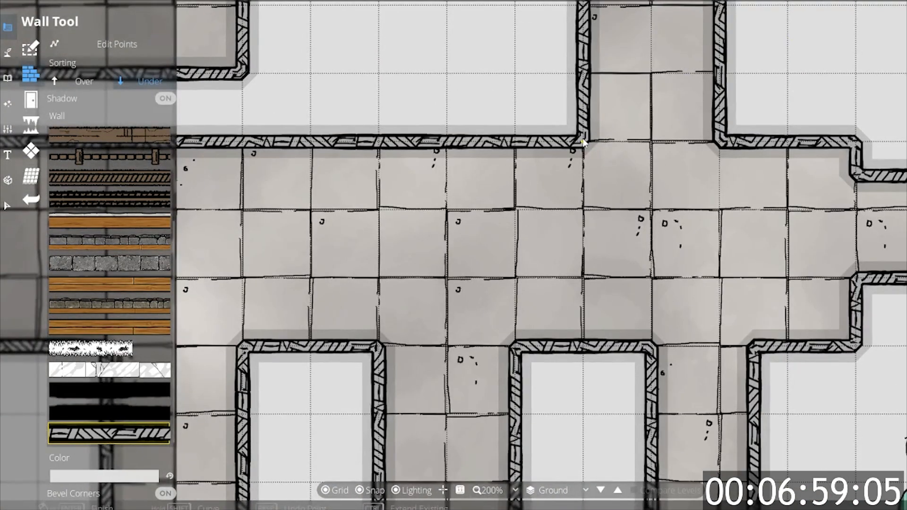
{"action": "left_click", "coordinate": [708, 138]}
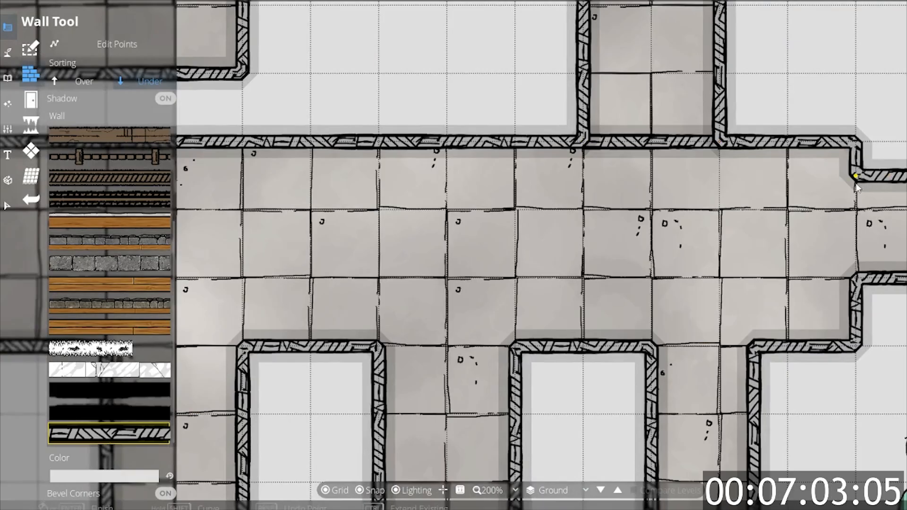
{"action": "left_click", "coordinate": [854, 277]}
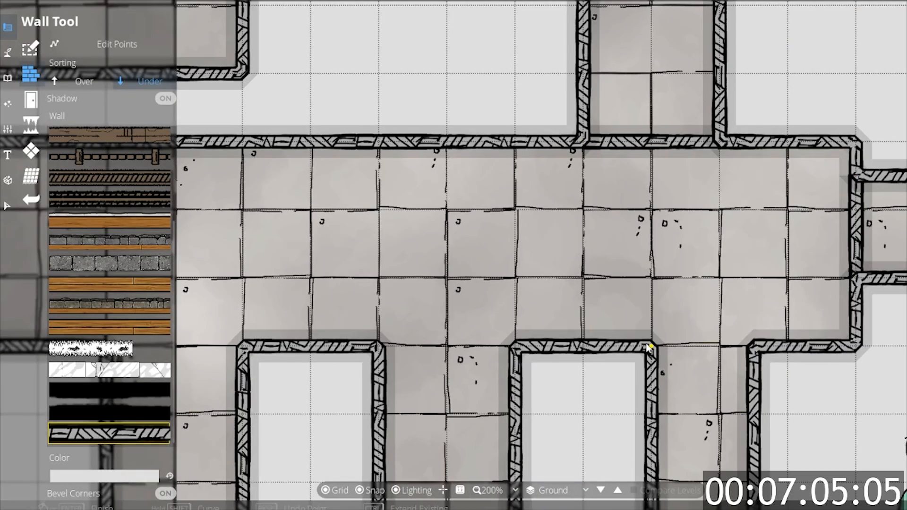
Close the long southern hall's four south corridor openings and its northwest opening with hatched stone wall segments.
{"action": "left_click", "coordinate": [755, 349]}
{"action": "left_click", "coordinate": [374, 348]}
{"action": "left_click", "coordinate": [515, 349]}
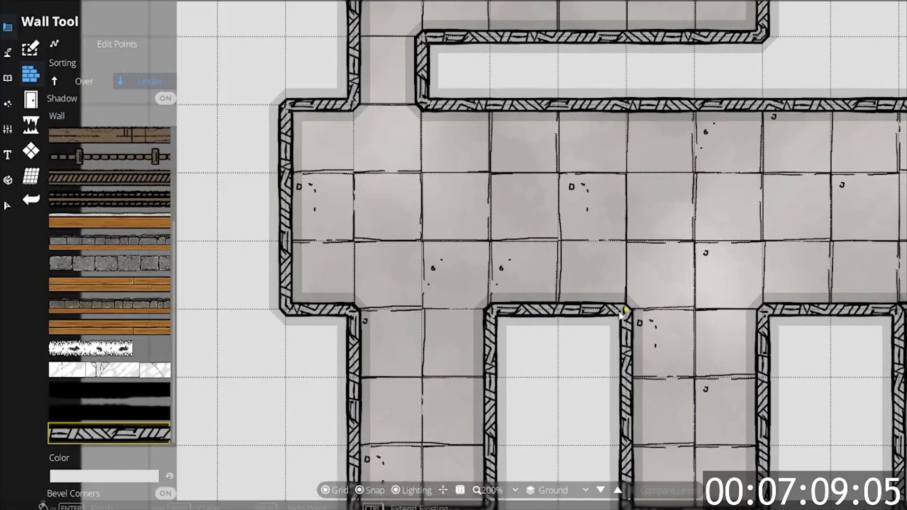
{"action": "left_click", "coordinate": [764, 309]}
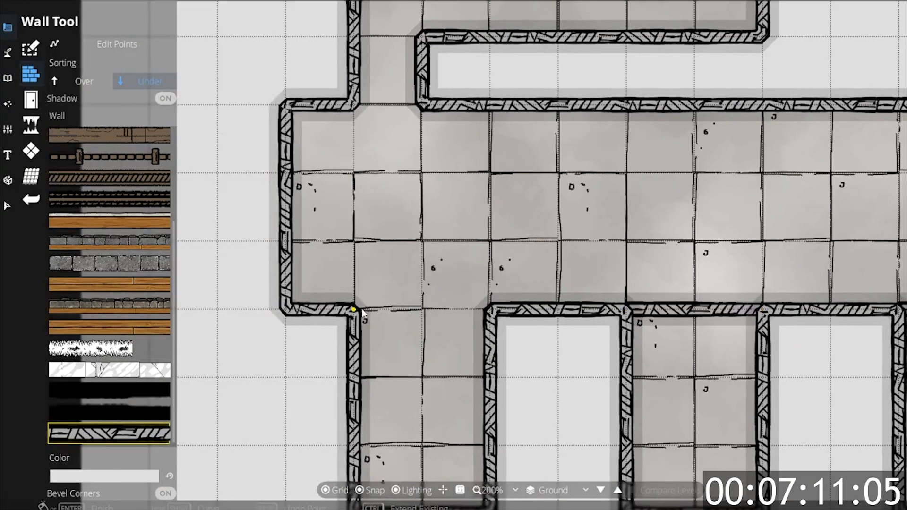
{"action": "left_click", "coordinate": [482, 312]}
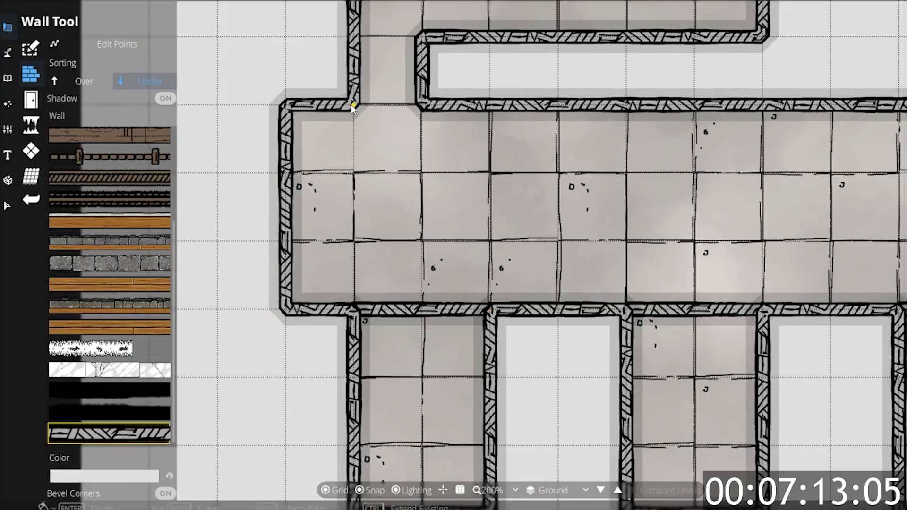
{"action": "left_click", "coordinate": [420, 113]}
Place the thin door with square end posts in the long southern hall's northwest opening and its two westernmost south corridors.
{"action": "left_click", "coordinate": [31, 100]}
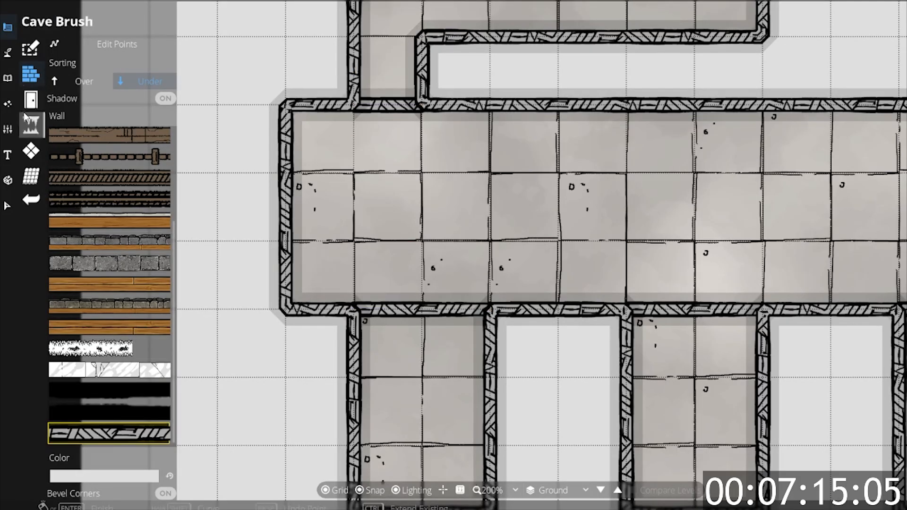
{"action": "scroll", "coordinate": [76, 415], "scroll_direction": "down", "scroll_amount": 5}
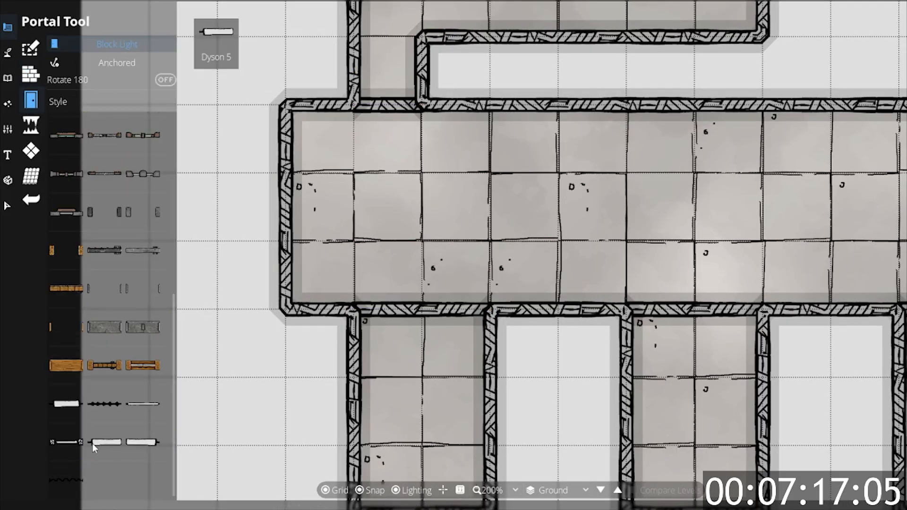
{"action": "left_click", "coordinate": [394, 105]}
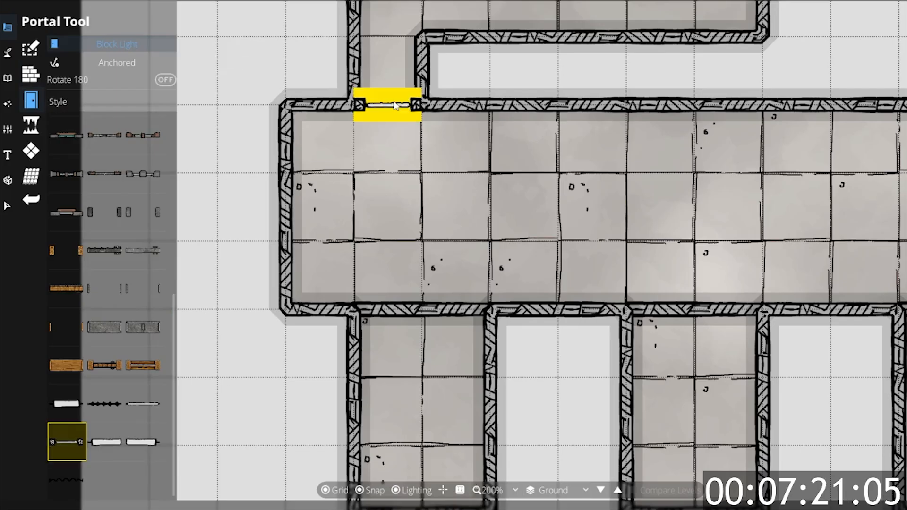
{"action": "left_click", "coordinate": [427, 323]}
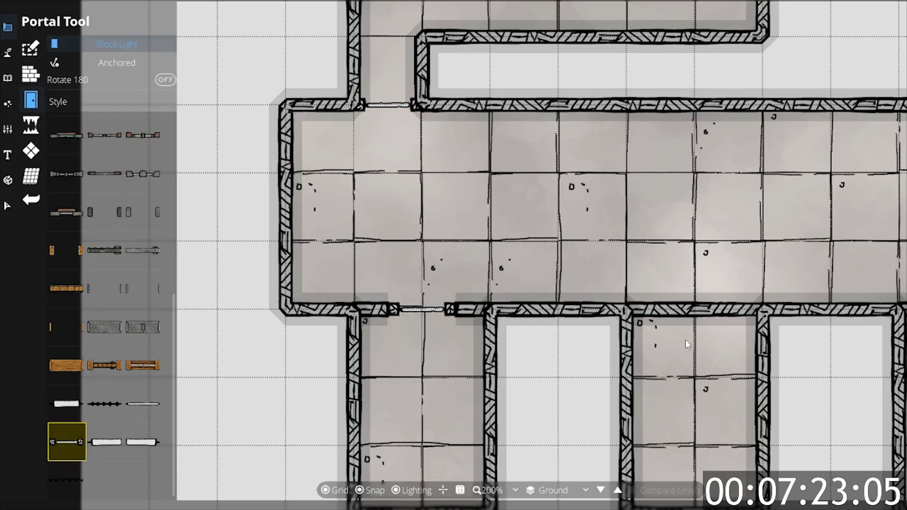
{"action": "left_click", "coordinate": [692, 322]}
Add matching doors to the long southern hall's easternmost south corridor, its northern corridor and its east exit.
{"action": "left_click_drag", "start_coordinate": [856, 231], "coordinate": [159, 246]}
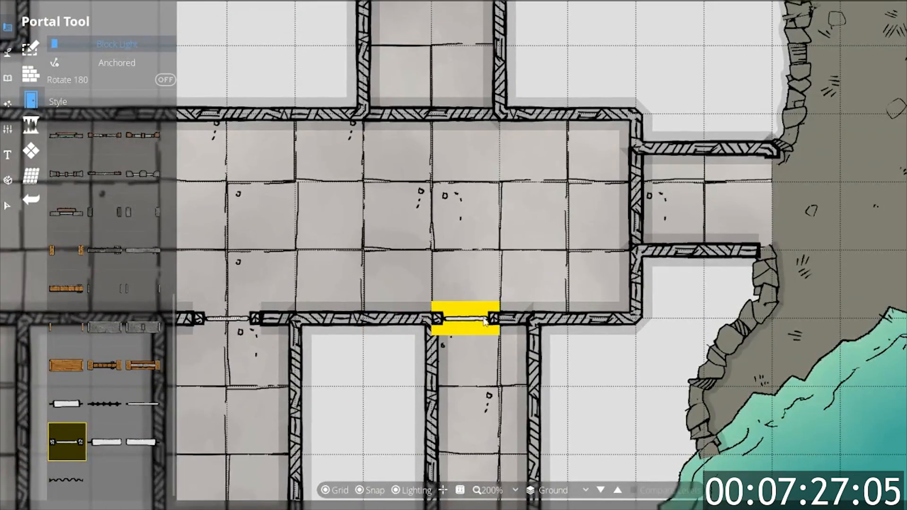
{"action": "left_click", "coordinate": [465, 323]}
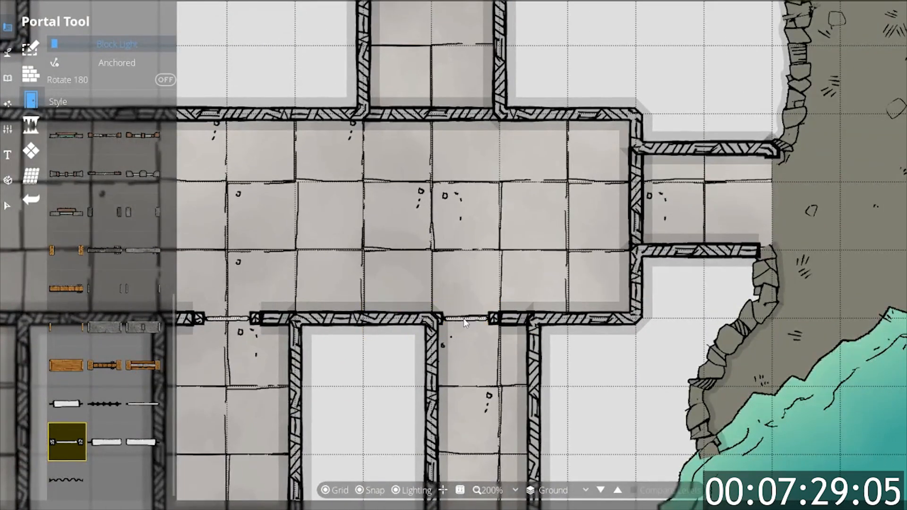
{"action": "left_click", "coordinate": [439, 114]}
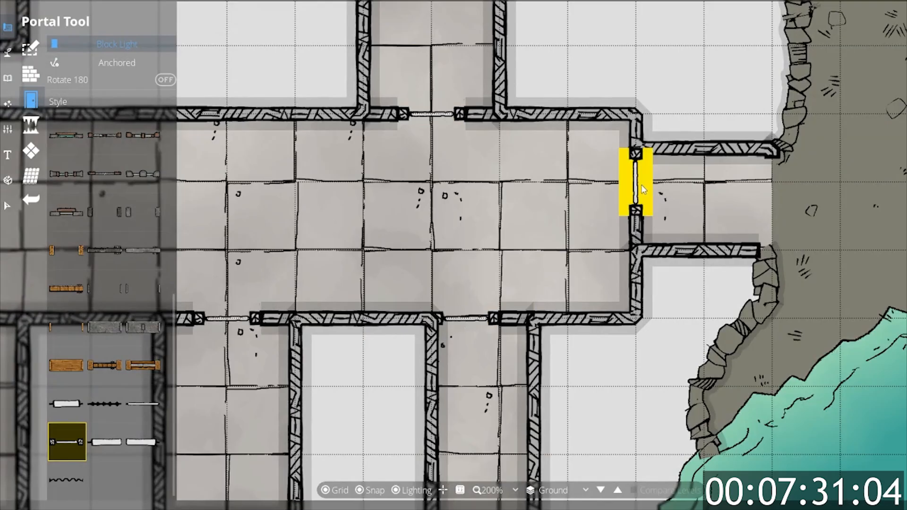
{"action": "left_click", "coordinate": [643, 217]}
{"action": "left_click_drag", "start_coordinate": [653, 293], "coordinate": [855, 37]}
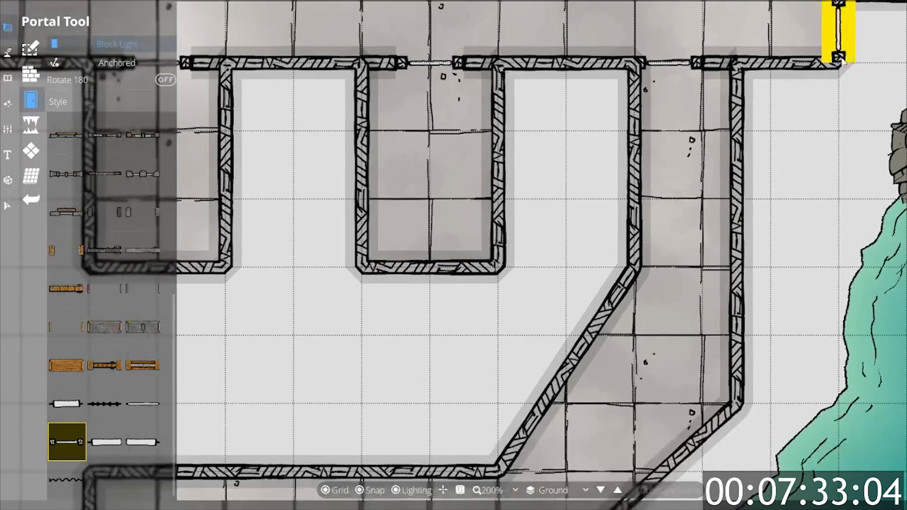
{"action": "left_click_drag", "start_coordinate": [556, 330], "coordinate": [859, 14]}
{"action": "left_click_drag", "start_coordinate": [680, 236], "coordinate": [847, 262]}
{"action": "left_click_drag", "start_coordinate": [905, 32], "coordinate": [436, 169]}
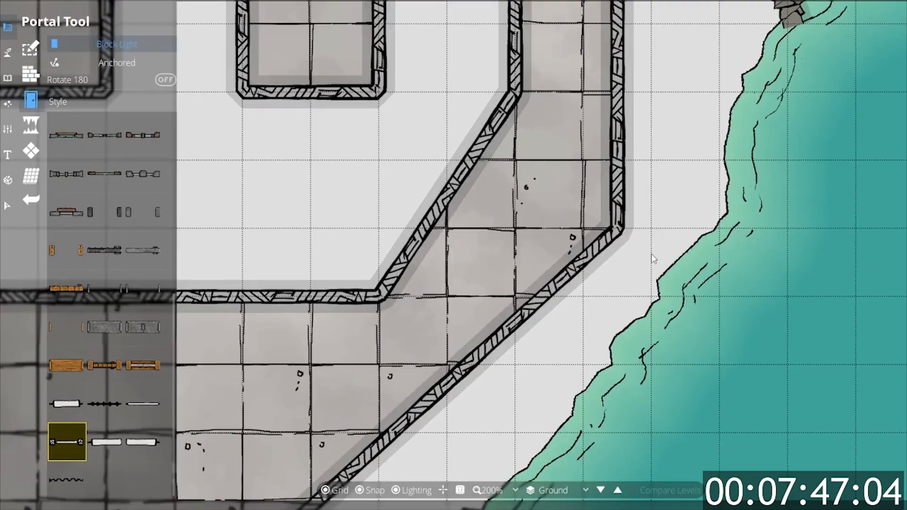
Choose the Rock Stone Slate A6 2x2 object and turn off grid snapping for free placement.
{"action": "scroll", "coordinate": [654, 258], "scroll_direction": "down", "scroll_amount": 5}
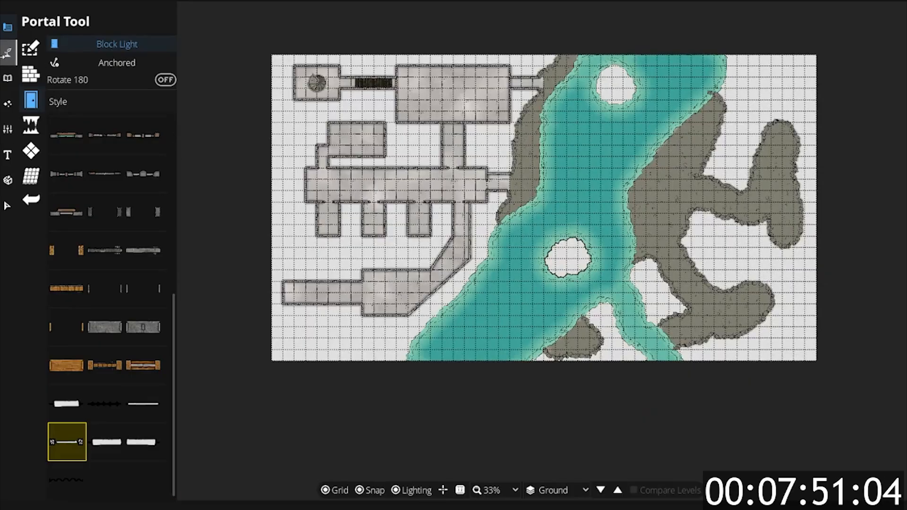
{"action": "left_click", "coordinate": [7, 78]}
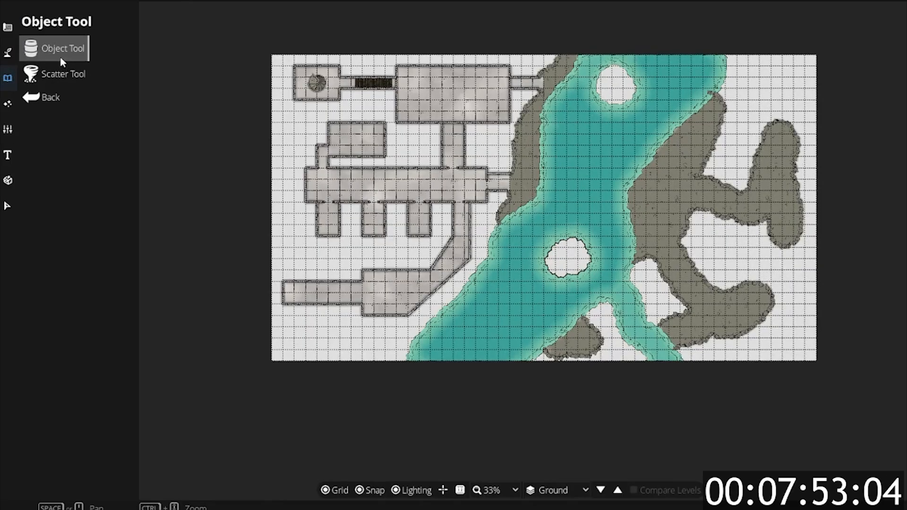
{"action": "left_click", "coordinate": [56, 46]}
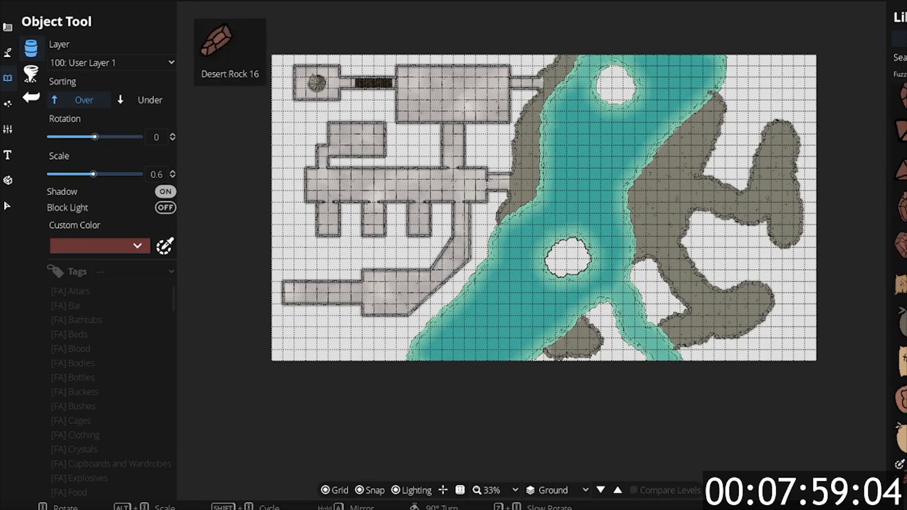
{"action": "scroll", "coordinate": [898, 265], "scroll_direction": "down", "scroll_amount": 10}
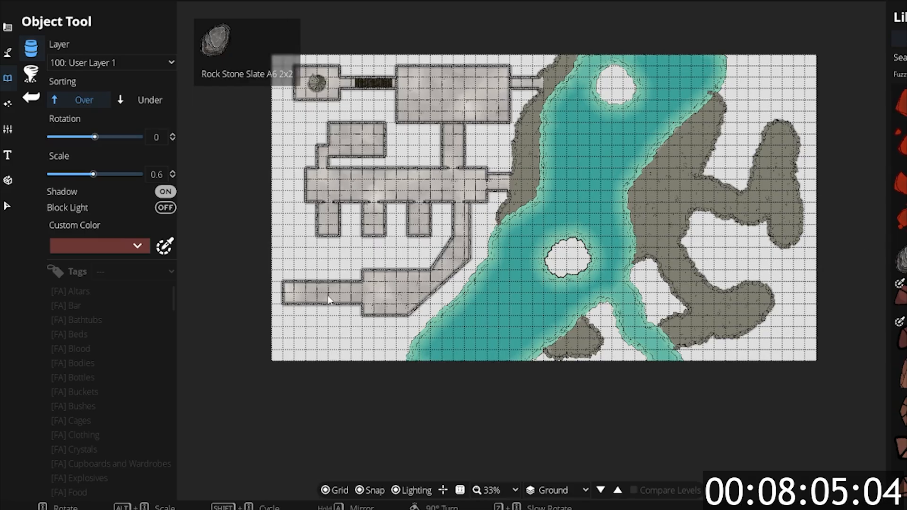
{"action": "scroll", "coordinate": [330, 296], "scroll_direction": "up", "scroll_amount": 10}
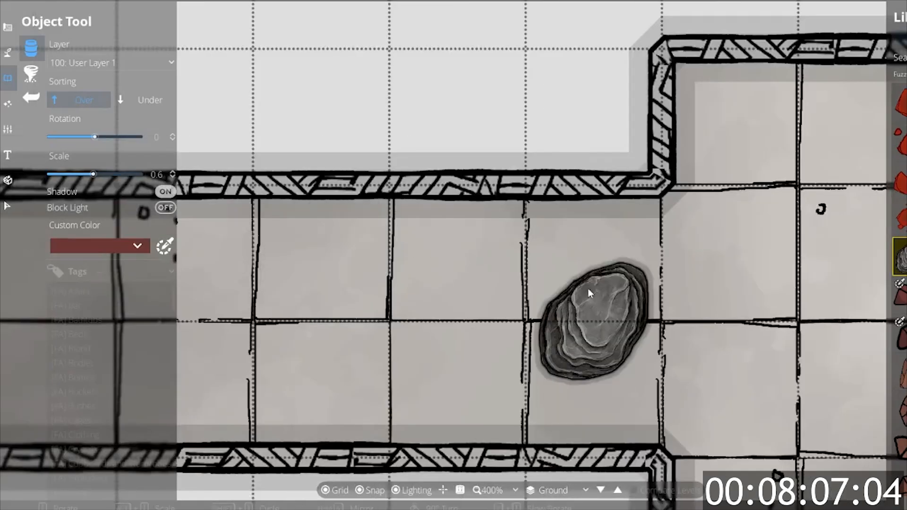
{"action": "left_click", "coordinate": [372, 491]}
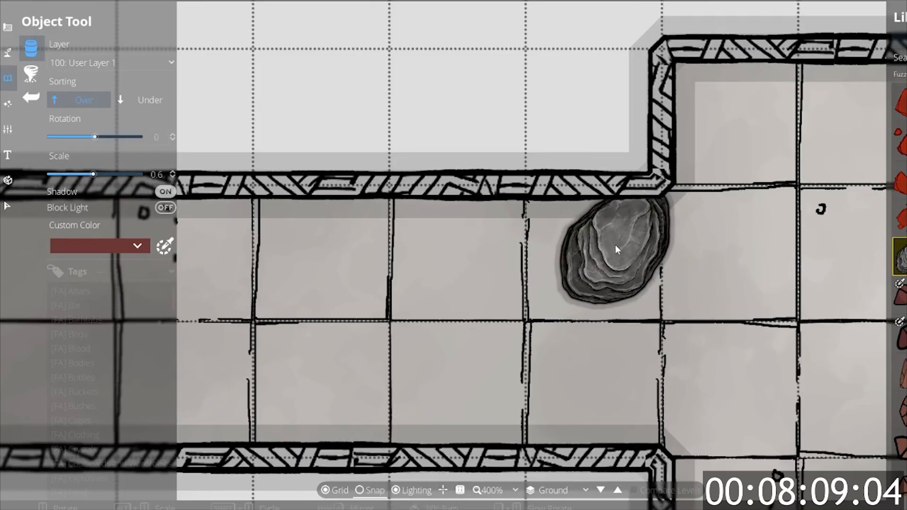
Fill the dead-end corridor in the map's southwest with a dense pile of overlapping slate rocks, spilling slightly into the adjoining room.
{"action": "left_click", "coordinate": [614, 241]}
{"action": "left_click", "coordinate": [573, 350]}
{"action": "left_click", "coordinate": [566, 422]}
{"action": "left_click", "coordinate": [526, 342]}
{"action": "left_click", "coordinate": [509, 258]}
{"action": "left_click", "coordinate": [483, 245]}
{"action": "left_click", "coordinate": [376, 242]}
{"action": "left_click", "coordinate": [356, 292]}
{"action": "left_click", "coordinate": [395, 335]}
{"action": "left_click", "coordinate": [454, 374]}
{"action": "left_click", "coordinate": [520, 403]}
{"action": "left_click", "coordinate": [364, 396]}
{"action": "left_click", "coordinate": [342, 405]}
{"action": "left_click", "coordinate": [291, 381]}
{"action": "left_click", "coordinate": [286, 324]}
{"action": "left_click", "coordinate": [301, 256]}
{"action": "left_click", "coordinate": [285, 224]}
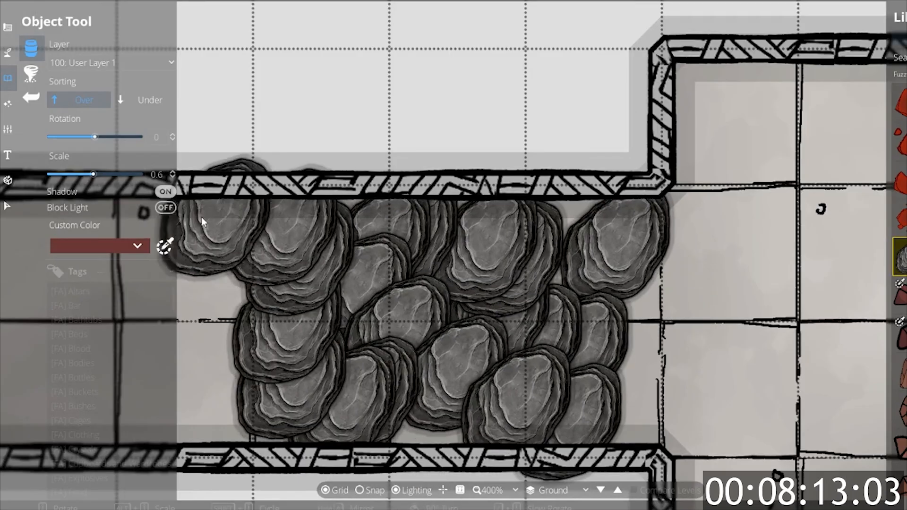
{"action": "left_click", "coordinate": [201, 217]}
{"action": "left_click", "coordinate": [228, 284]}
{"action": "left_click", "coordinate": [189, 333]}
{"action": "left_click", "coordinate": [206, 382]}
{"action": "left_click", "coordinate": [609, 419]}
{"action": "left_click", "coordinate": [639, 399]}
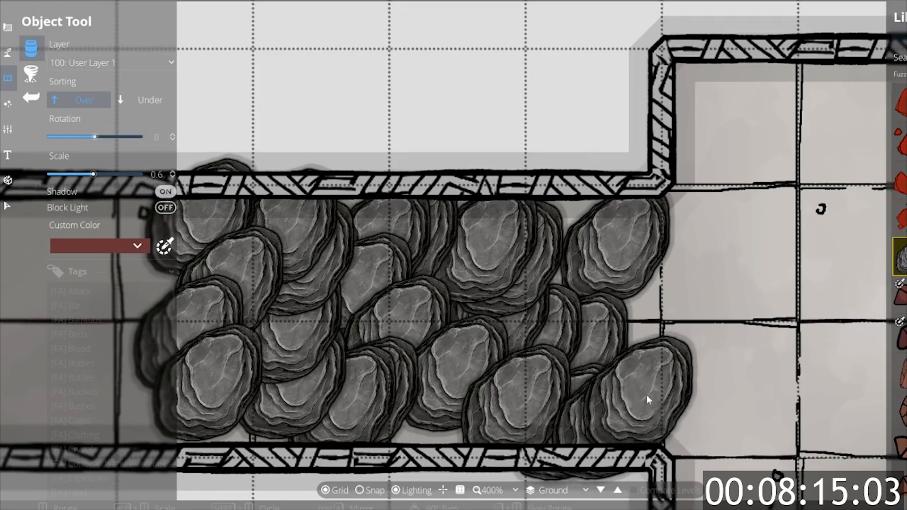
{"action": "left_click", "coordinate": [623, 360]}
{"action": "left_click", "coordinate": [640, 315]}
{"action": "left_click", "coordinate": [692, 286]}
{"action": "left_click", "coordinate": [710, 259]}
{"action": "left_click", "coordinate": [565, 226]}
{"action": "left_click", "coordinate": [374, 321]}
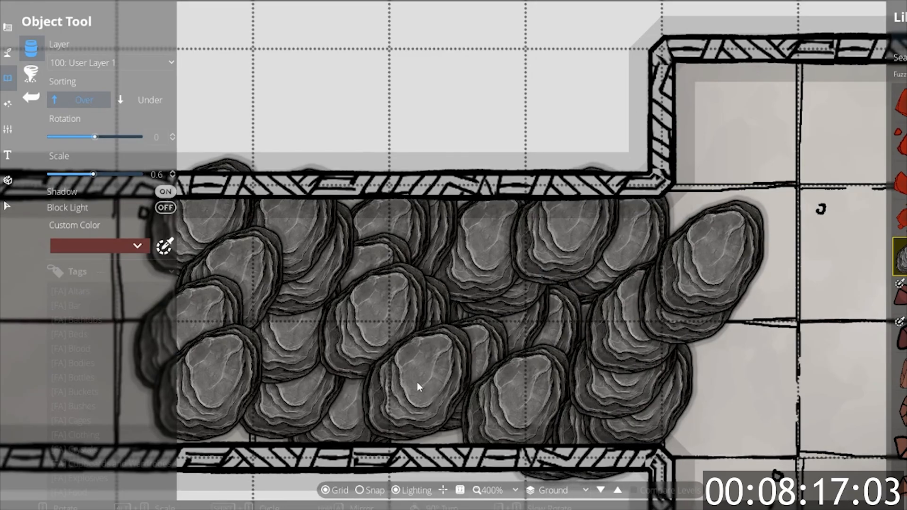
{"action": "left_click", "coordinate": [417, 383]}
{"action": "scroll", "coordinate": [378, 355], "scroll_direction": "down", "scroll_amount": 2}
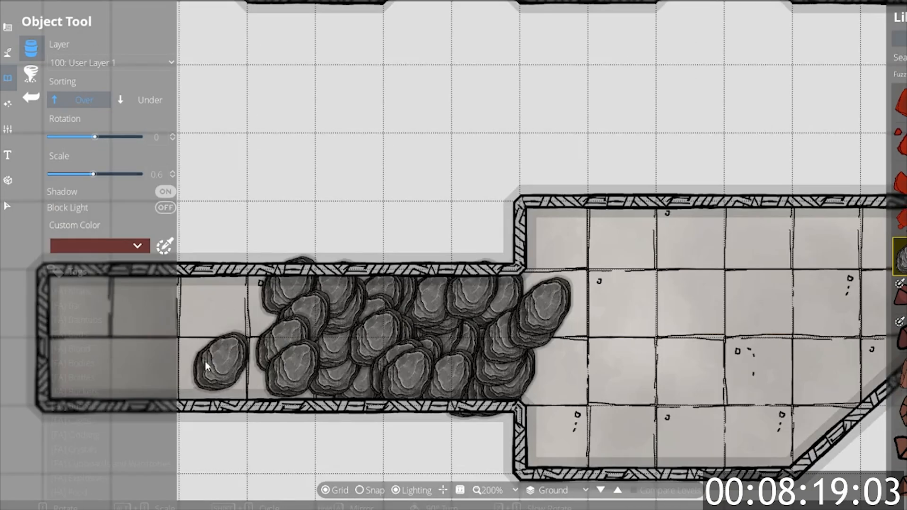
{"action": "left_click", "coordinate": [243, 391]}
{"action": "left_click", "coordinate": [247, 343]}
{"action": "left_click", "coordinate": [250, 297]}
{"action": "left_click", "coordinate": [214, 288]}
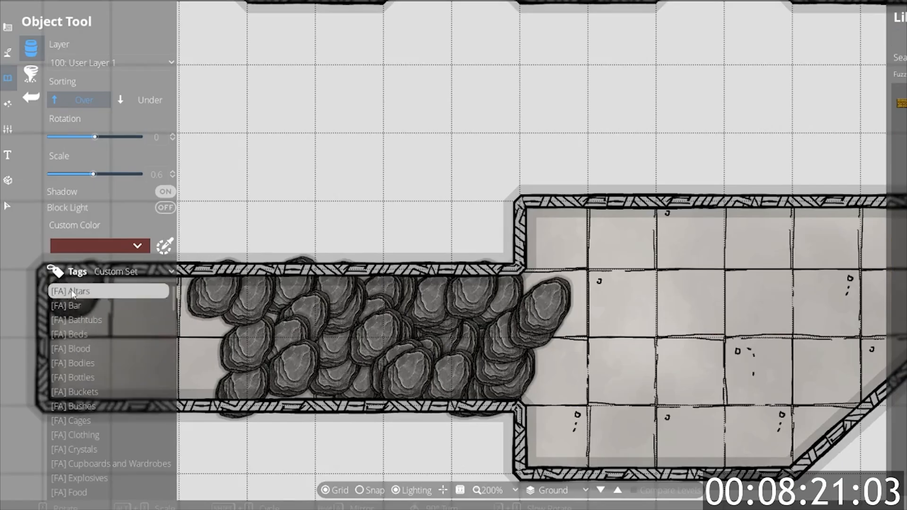
{"action": "left_click", "coordinate": [200, 367]}
{"action": "left_click", "coordinate": [211, 320]}
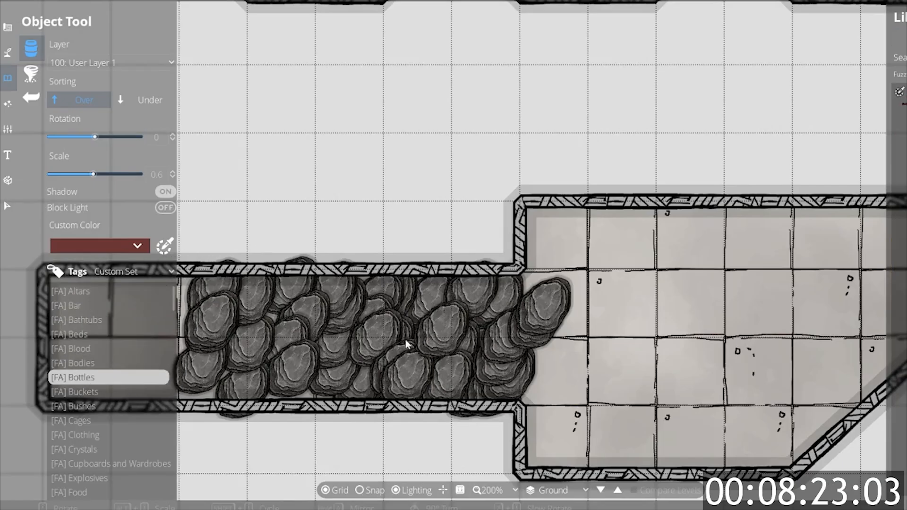
Scatter about ten slate rocks over the southern river island.
{"action": "scroll", "coordinate": [418, 337], "scroll_direction": "down", "scroll_amount": 2}
{"action": "scroll", "coordinate": [587, 305], "scroll_direction": "down", "scroll_amount": 1}
{"action": "left_click_drag", "start_coordinate": [897, 240], "coordinate": [352, 241]}
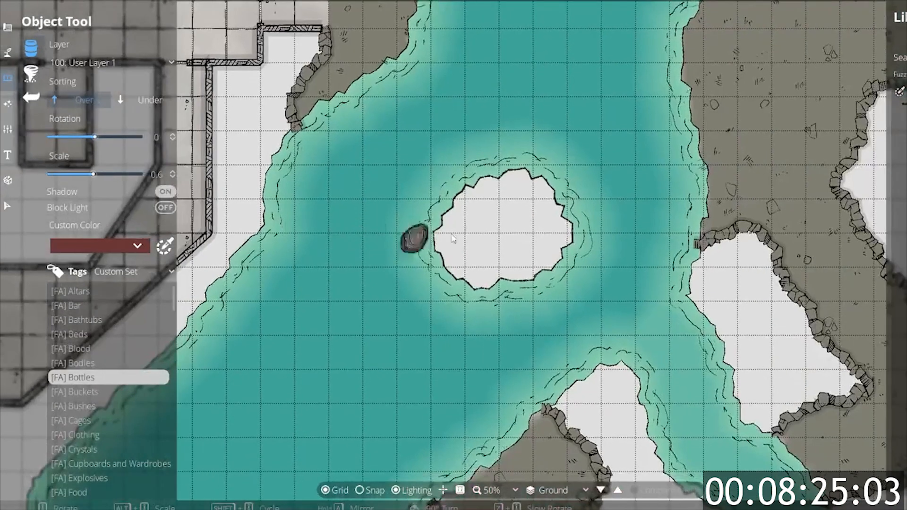
{"action": "left_click", "coordinate": [457, 239]}
{"action": "left_click", "coordinate": [532, 259]}
{"action": "left_click", "coordinate": [547, 266]}
{"action": "left_click", "coordinate": [499, 239]}
{"action": "left_click", "coordinate": [516, 203]}
{"action": "left_click", "coordinate": [526, 180]}
{"action": "left_click", "coordinate": [470, 194]}
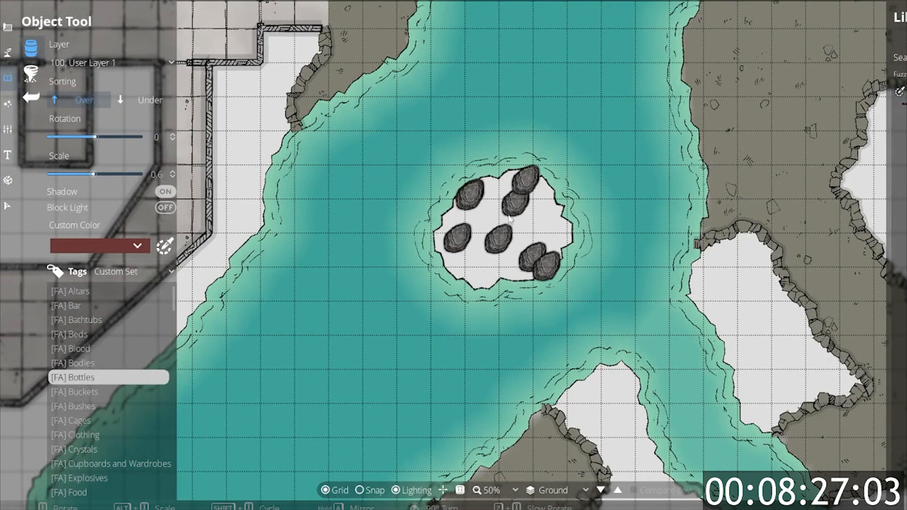
{"action": "left_click", "coordinate": [520, 220]}
{"action": "left_click", "coordinate": [543, 234]}
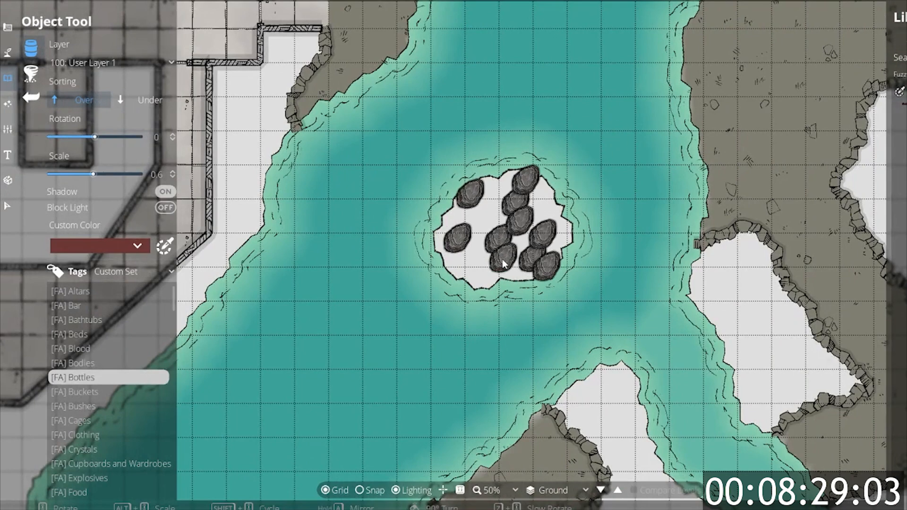
Scatter about nine slate rocks over the northern river island.
{"action": "scroll", "coordinate": [501, 254], "scroll_direction": "down", "scroll_amount": 5}
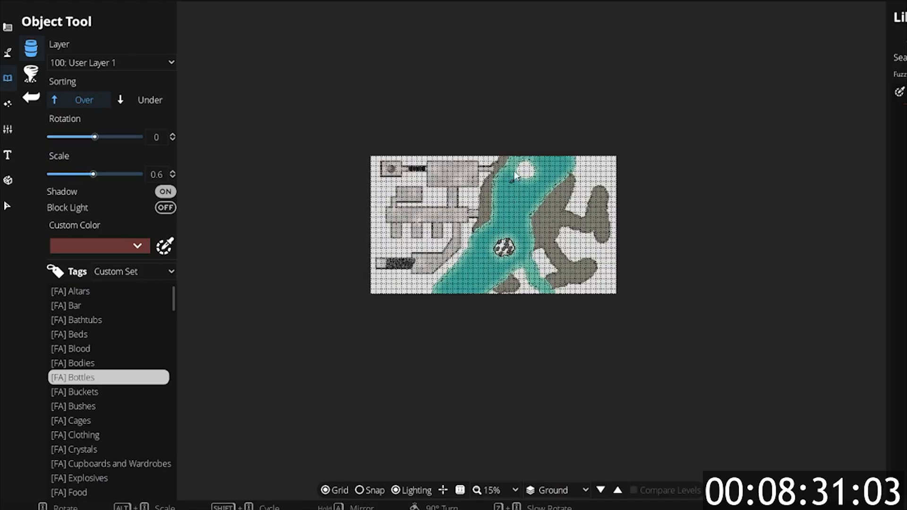
{"action": "scroll", "coordinate": [527, 163], "scroll_direction": "up", "scroll_amount": 5}
{"action": "left_click", "coordinate": [506, 198]}
{"action": "left_click", "coordinate": [515, 190]}
{"action": "left_click", "coordinate": [537, 193]}
{"action": "left_click", "coordinate": [543, 203]}
{"action": "left_click", "coordinate": [522, 209]}
{"action": "left_click", "coordinate": [517, 216]}
{"action": "left_click", "coordinate": [535, 222]}
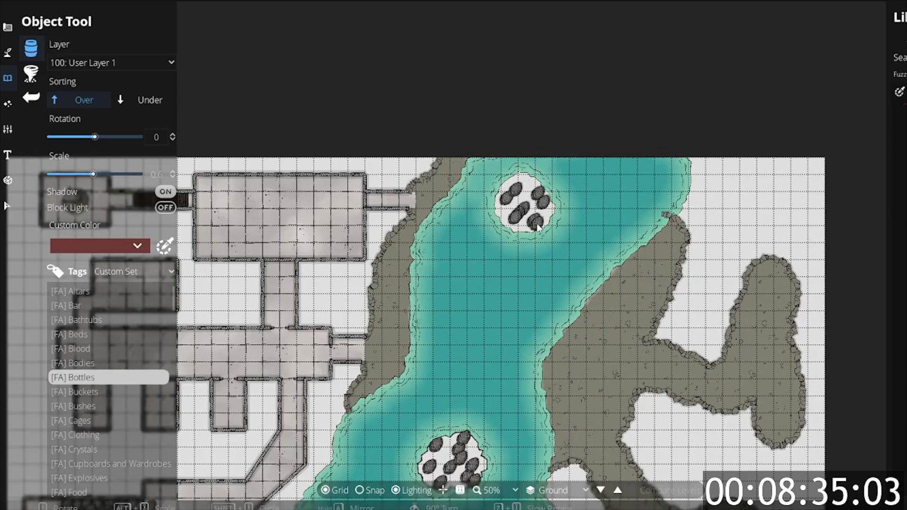
{"action": "left_click", "coordinate": [529, 190]}
{"action": "left_click", "coordinate": [514, 211]}
{"action": "left_click", "coordinate": [489, 209]}
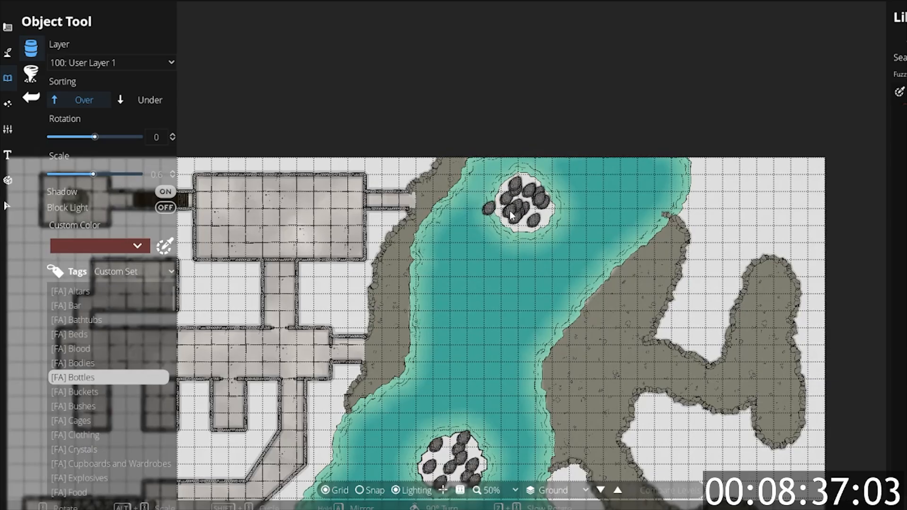
{"action": "left_click", "coordinate": [34, 73]}
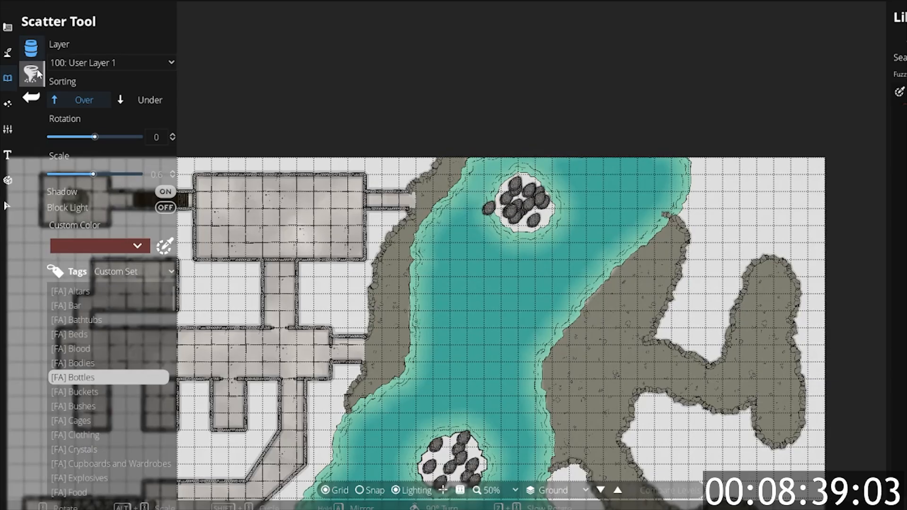
{"action": "left_click", "coordinate": [27, 56]}
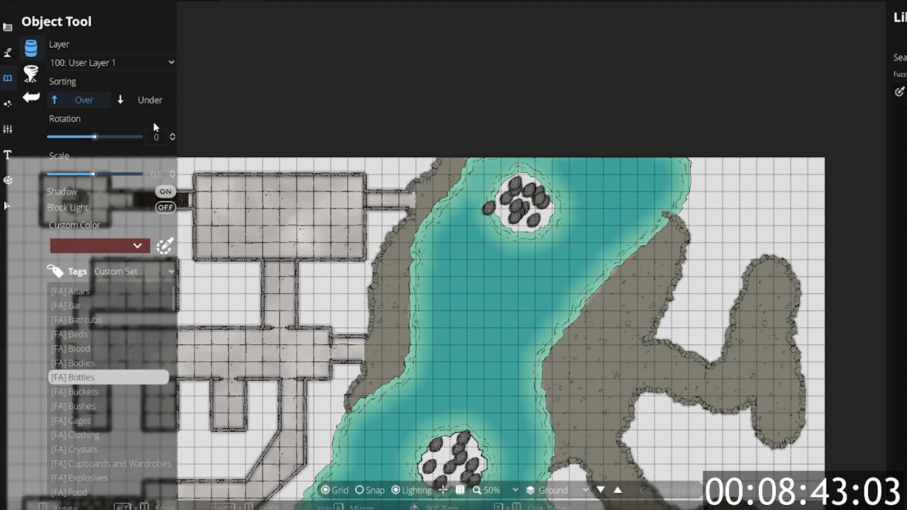
{"action": "left_click", "coordinate": [7, 31]}
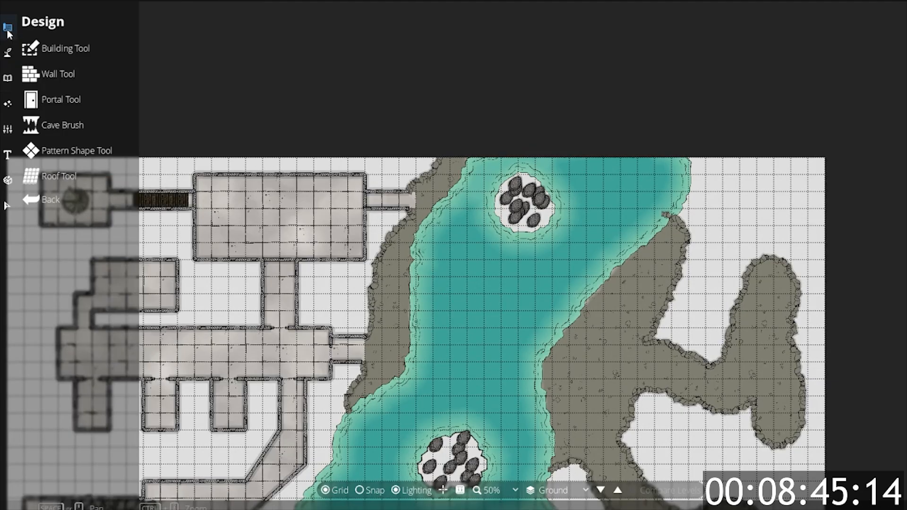
{"action": "left_click", "coordinate": [41, 100]}
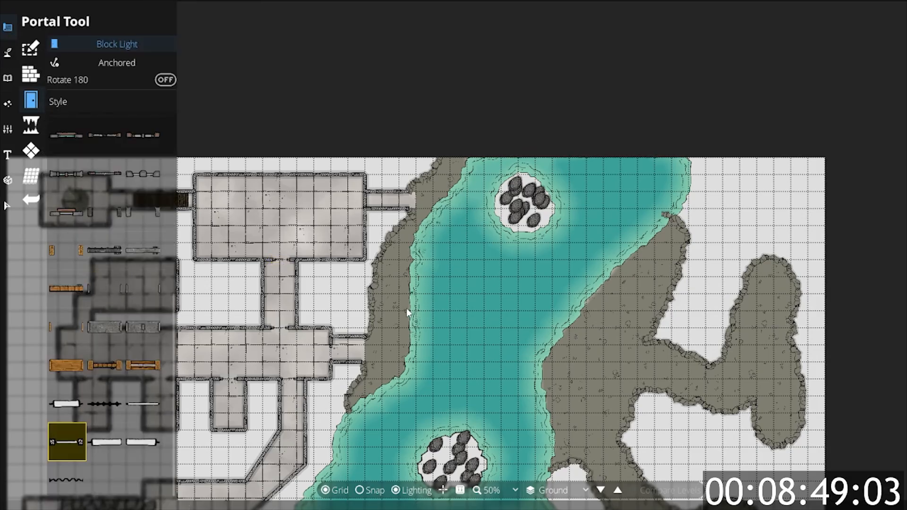
{"action": "left_click_drag", "start_coordinate": [406, 307], "coordinate": [250, 179]}
Use the Cave Brush in Dig Cave mode to widen the northeastern cave's tip and extend a narrow dead-end passage northward.
{"action": "left_click", "coordinate": [8, 52]}
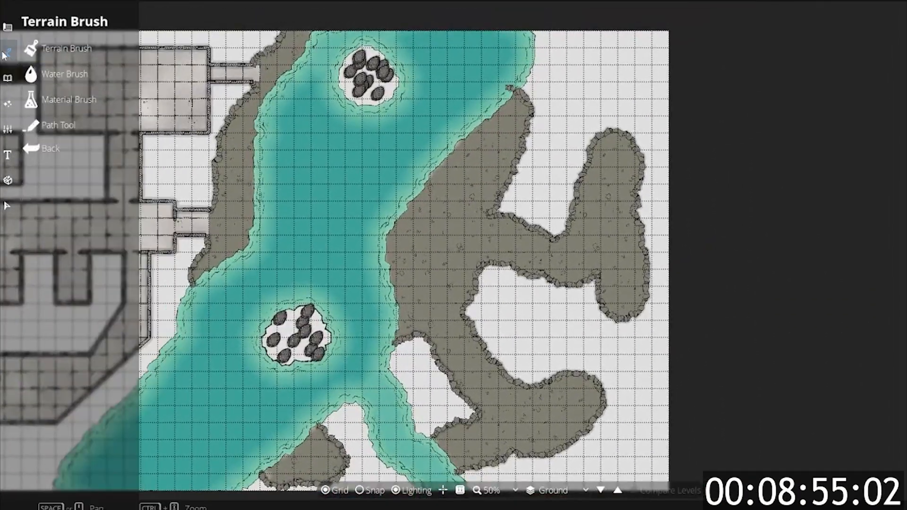
{"action": "left_click", "coordinate": [7, 27]}
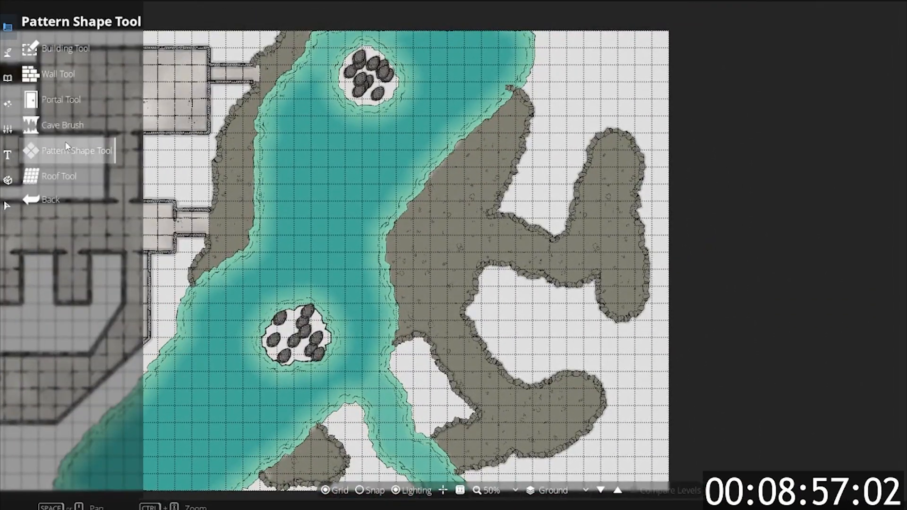
{"action": "left_click", "coordinate": [65, 125]}
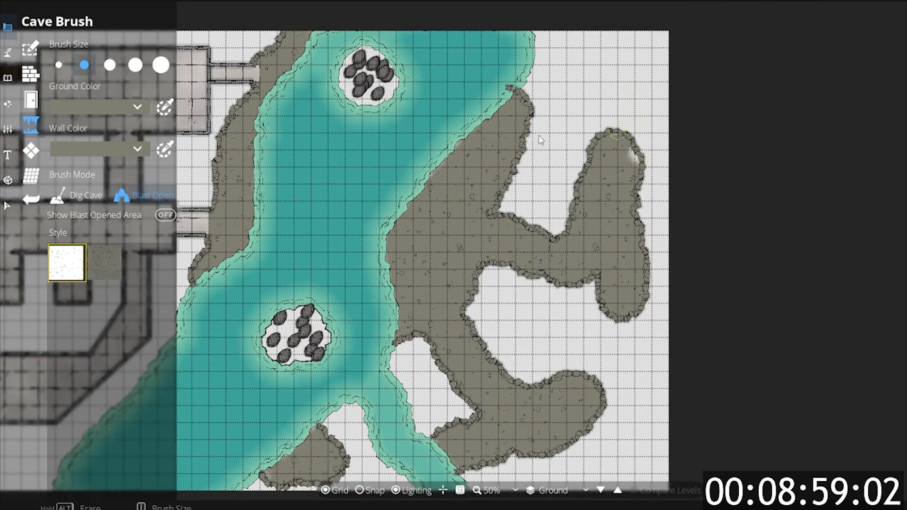
{"action": "left_click", "coordinate": [634, 149]}
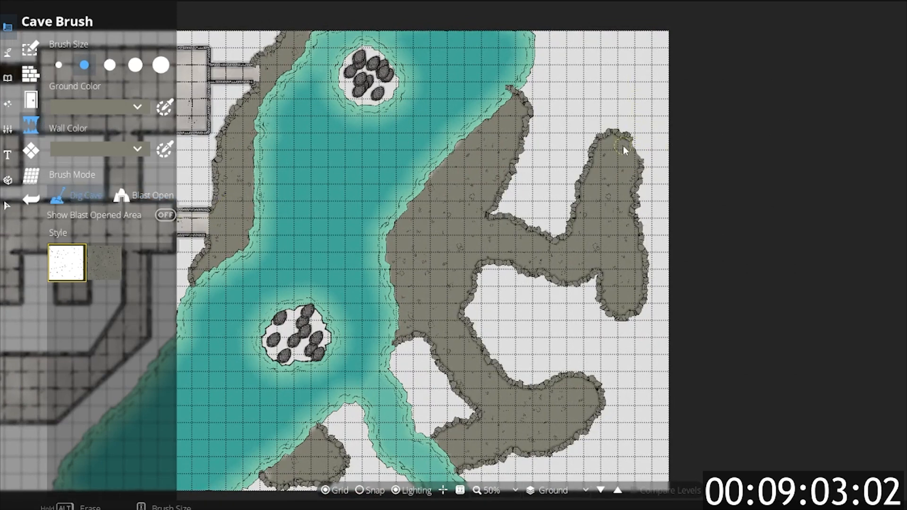
{"action": "left_click_drag", "start_coordinate": [624, 150], "coordinate": [638, 161]}
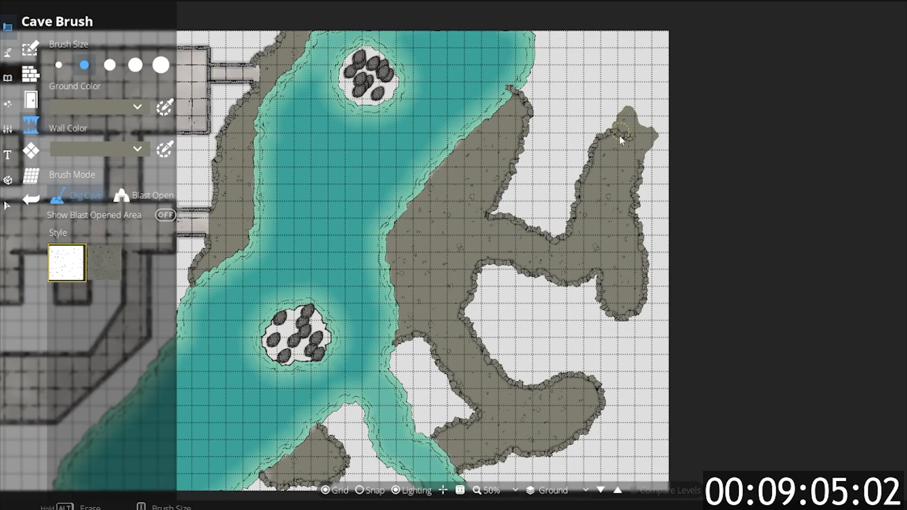
{"action": "mouse_move", "coordinate": [618, 111]}
{"action": "left_mouse_down"}
{"action": "mouse_move", "coordinate": [618, 62]}
{"action": "mouse_move", "coordinate": [623, 97]}
{"action": "left_mouse_up"}
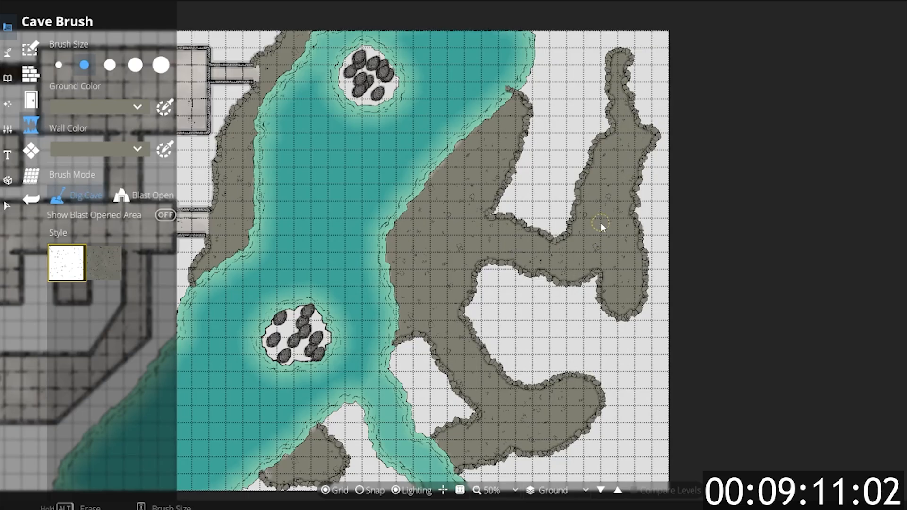
Erase five small openings from the eastern cave floors to form rock pillars in the northeastern, central and southeastern passages.
{"action": "left_click_drag", "start_coordinate": [604, 197], "coordinate": [604, 216]}
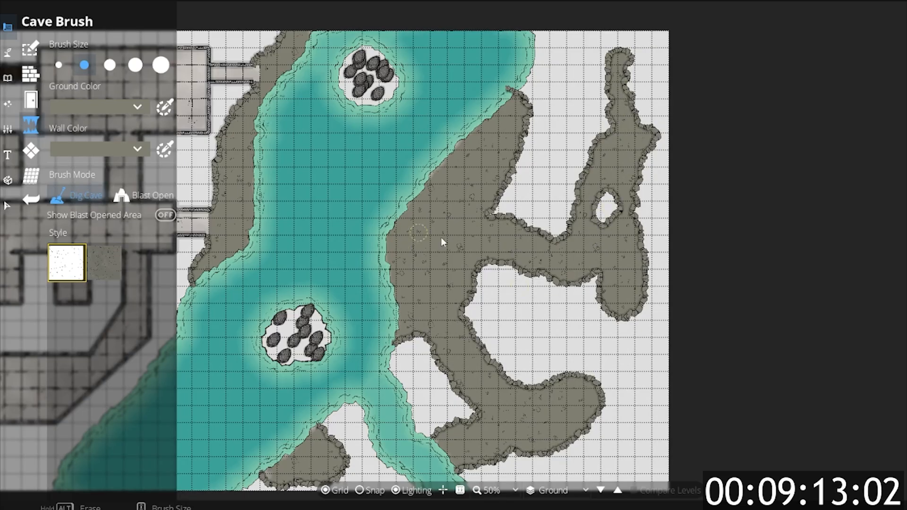
{"action": "left_click_drag", "start_coordinate": [437, 240], "coordinate": [458, 229]}
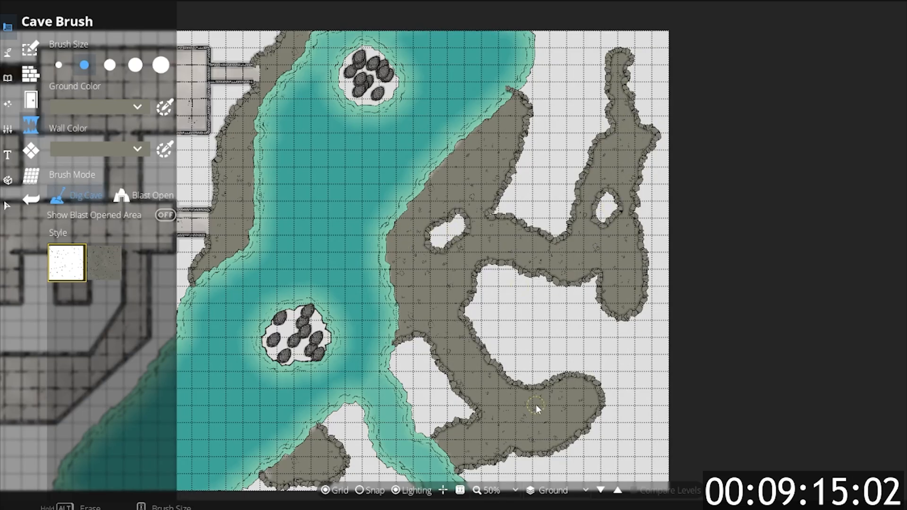
{"action": "left_click_drag", "start_coordinate": [553, 416], "coordinate": [555, 411]}
{"action": "mouse_move", "coordinate": [490, 434]}
{"action": "left_mouse_down"}
{"action": "mouse_move", "coordinate": [499, 424]}
{"action": "mouse_move", "coordinate": [496, 431]}
{"action": "left_mouse_up"}
{"action": "left_click_drag", "start_coordinate": [433, 283], "coordinate": [432, 294]}
{"action": "mouse_move", "coordinate": [447, 355]}
{"action": "left_mouse_down"}
{"action": "mouse_move", "coordinate": [512, 280]}
{"action": "mouse_move", "coordinate": [543, 226]}
{"action": "mouse_move", "coordinate": [470, 415]}
{"action": "mouse_move", "coordinate": [512, 373]}
{"action": "left_mouse_up"}
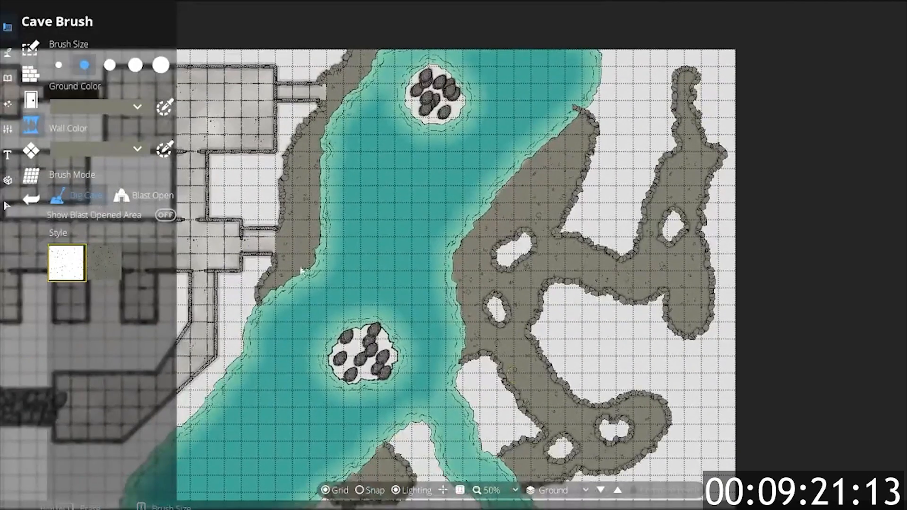
Paint Terrain Gravel over the northern and southern river islands, using a reduced terrain brush size of 7 to 6.
{"action": "left_click", "coordinate": [6, 53]}
{"action": "left_click", "coordinate": [67, 48]}
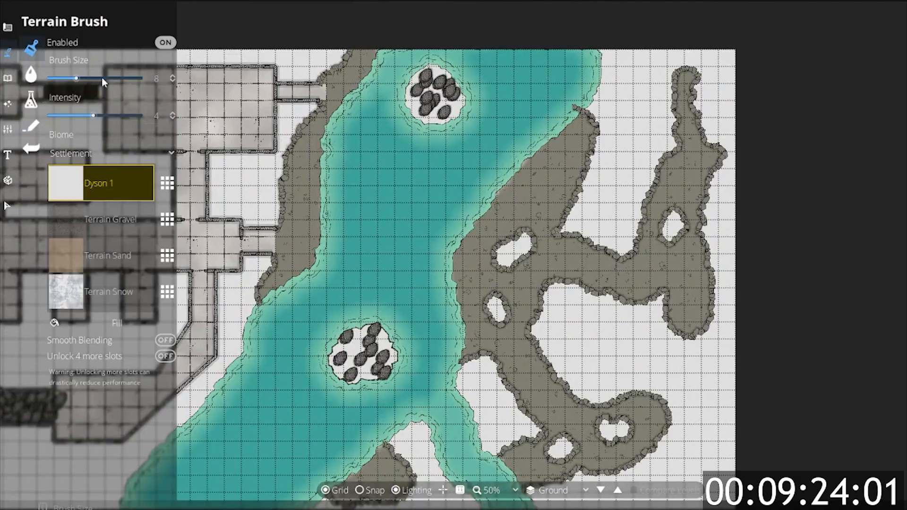
{"action": "left_click", "coordinate": [155, 223]}
{"action": "scroll", "coordinate": [454, 116], "scroll_direction": "down", "scroll_amount": 1}
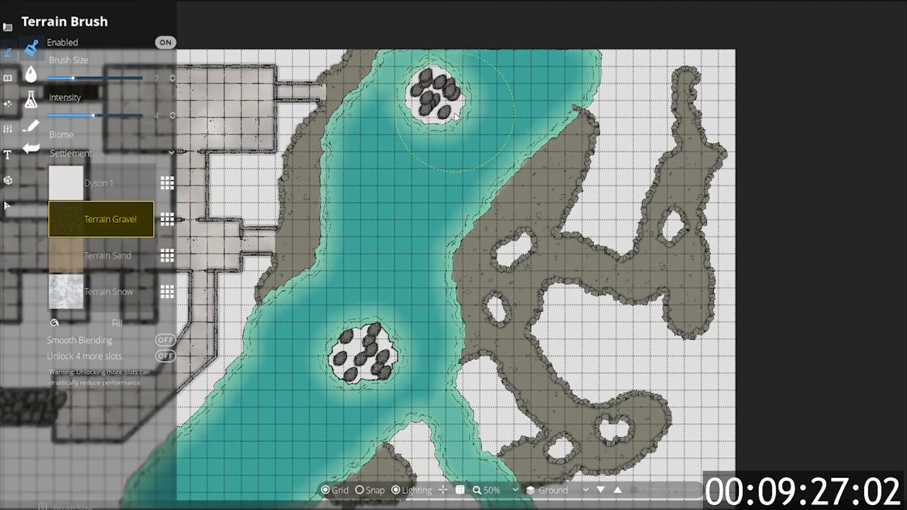
{"action": "mouse_move", "coordinate": [437, 100]}
{"action": "left_mouse_down"}
{"action": "mouse_move", "coordinate": [432, 106]}
{"action": "mouse_move", "coordinate": [439, 78]}
{"action": "mouse_move", "coordinate": [415, 87]}
{"action": "mouse_move", "coordinate": [432, 86]}
{"action": "left_mouse_up"}
{"action": "mouse_move", "coordinate": [344, 373]}
{"action": "left_mouse_down"}
{"action": "mouse_move", "coordinate": [340, 359]}
{"action": "mouse_move", "coordinate": [373, 354]}
{"action": "left_mouse_up"}
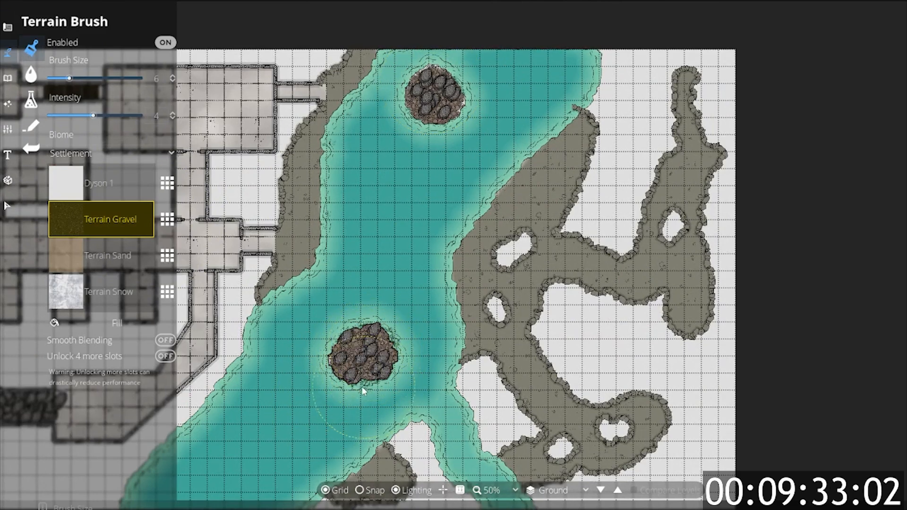
{"action": "scroll", "coordinate": [351, 379], "scroll_direction": "up", "scroll_amount": 4}
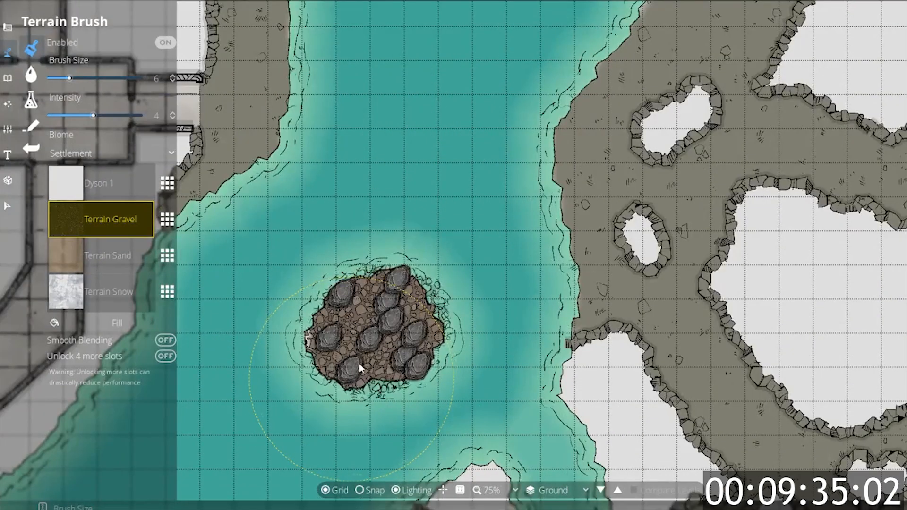
Paint Terrain Gravel patches with brush size 4 along the river's west and east banks and beside the small southern cave.
{"action": "scroll", "coordinate": [351, 379], "scroll_direction": "down", "scroll_amount": 5}
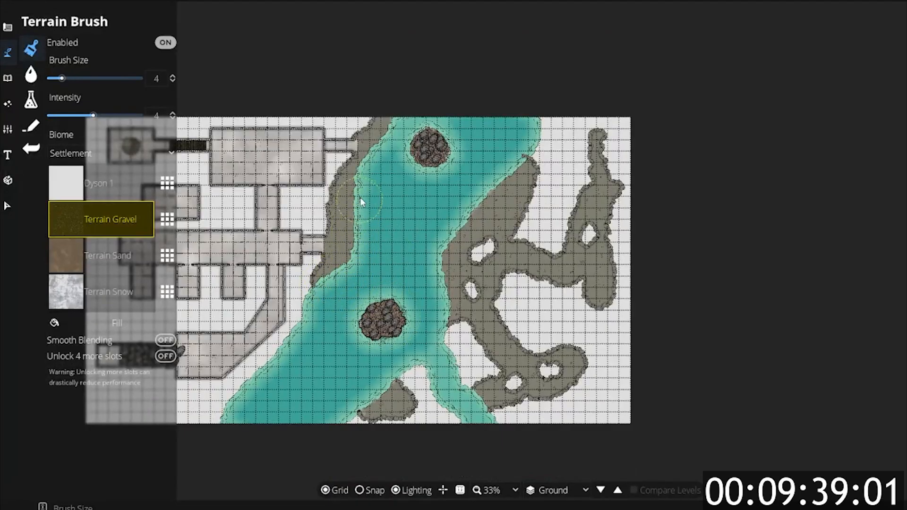
{"action": "left_click_drag", "start_coordinate": [361, 188], "coordinate": [353, 217]}
{"action": "mouse_move", "coordinate": [347, 250]}
{"action": "left_mouse_down"}
{"action": "mouse_move", "coordinate": [319, 285]}
{"action": "mouse_move", "coordinate": [359, 231]}
{"action": "mouse_move", "coordinate": [370, 167]}
{"action": "mouse_move", "coordinate": [396, 122]}
{"action": "left_mouse_up"}
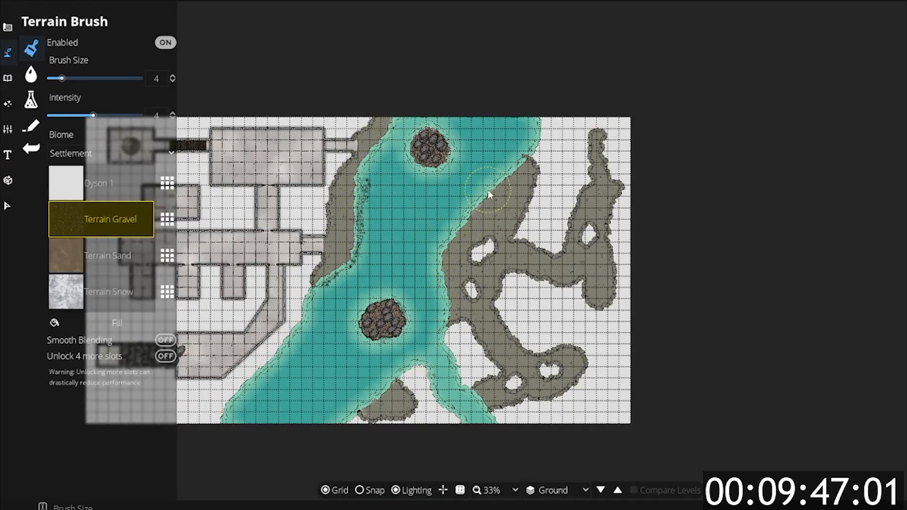
{"action": "mouse_move", "coordinate": [489, 187]}
{"action": "left_mouse_down"}
{"action": "mouse_move", "coordinate": [514, 162]}
{"action": "mouse_move", "coordinate": [480, 194]}
{"action": "left_mouse_up"}
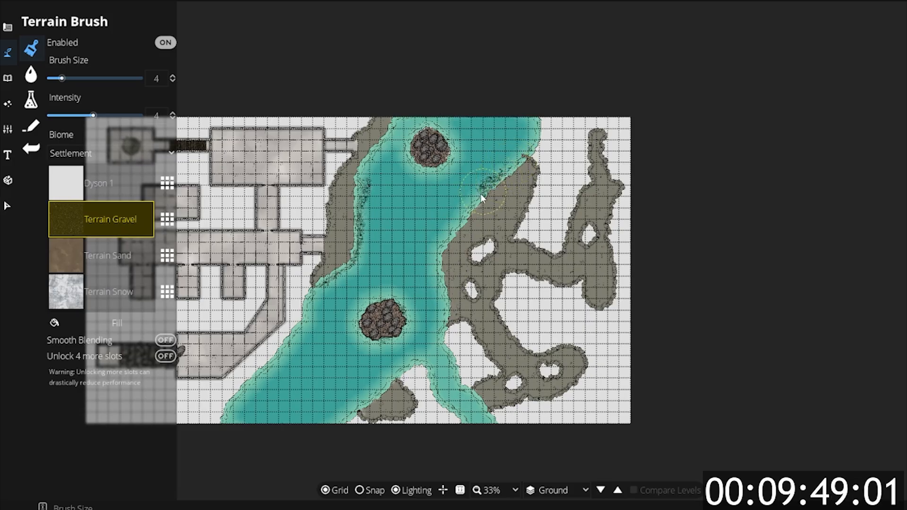
{"action": "mouse_move", "coordinate": [454, 234]}
{"action": "left_mouse_down"}
{"action": "mouse_move", "coordinate": [432, 272]}
{"action": "mouse_move", "coordinate": [436, 328]}
{"action": "left_mouse_up"}
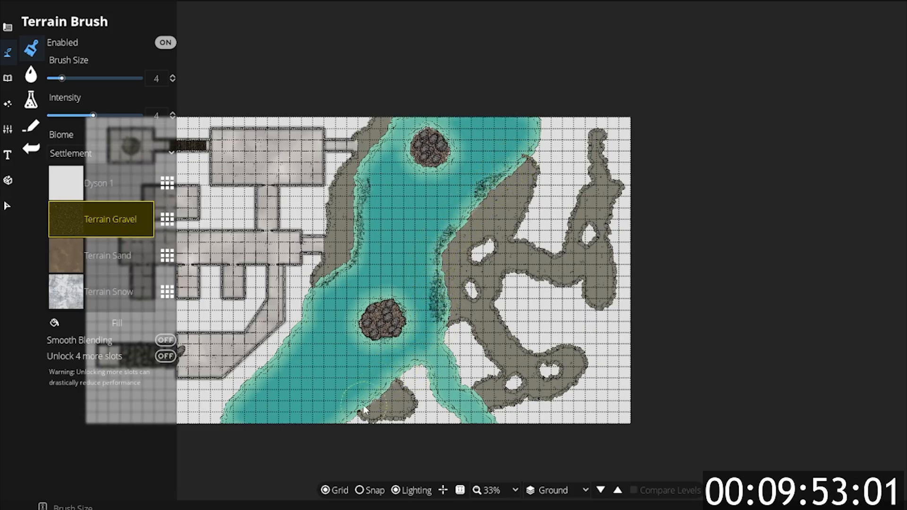
Set the terrain brush size to 1.
{"action": "scroll", "coordinate": [386, 349], "scroll_direction": "down", "scroll_amount": 2}
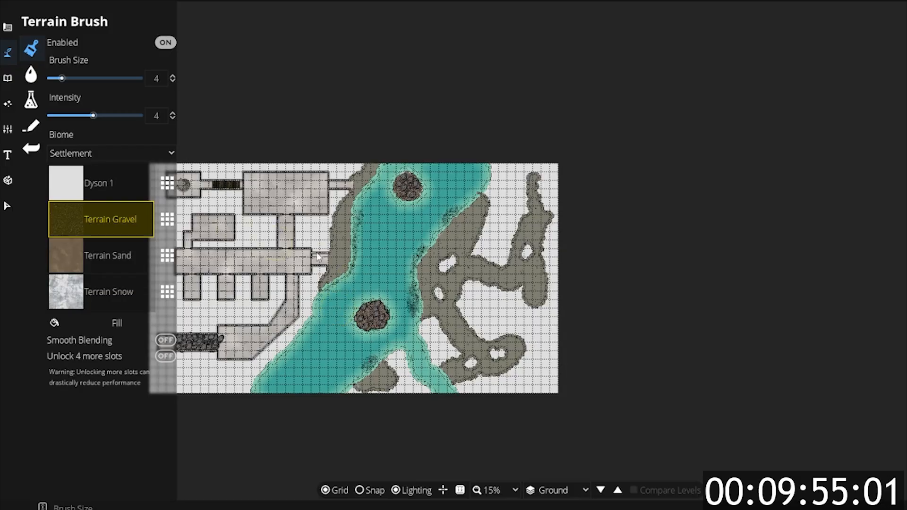
{"action": "scroll", "coordinate": [386, 257], "scroll_direction": "up", "scroll_amount": 2}
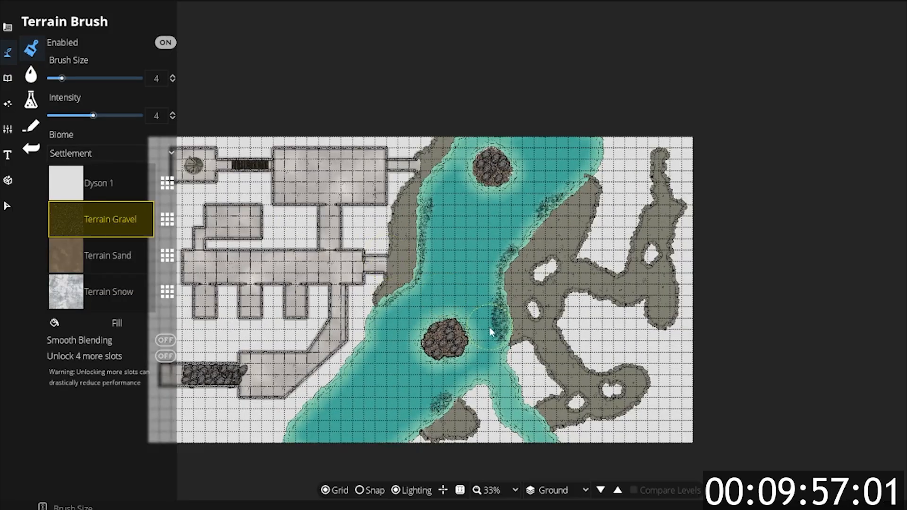
{"action": "scroll", "coordinate": [577, 285], "scroll_direction": "up", "scroll_amount": 2}
{"action": "scroll", "coordinate": [577, 285], "scroll_direction": "down", "scroll_amount": 1}
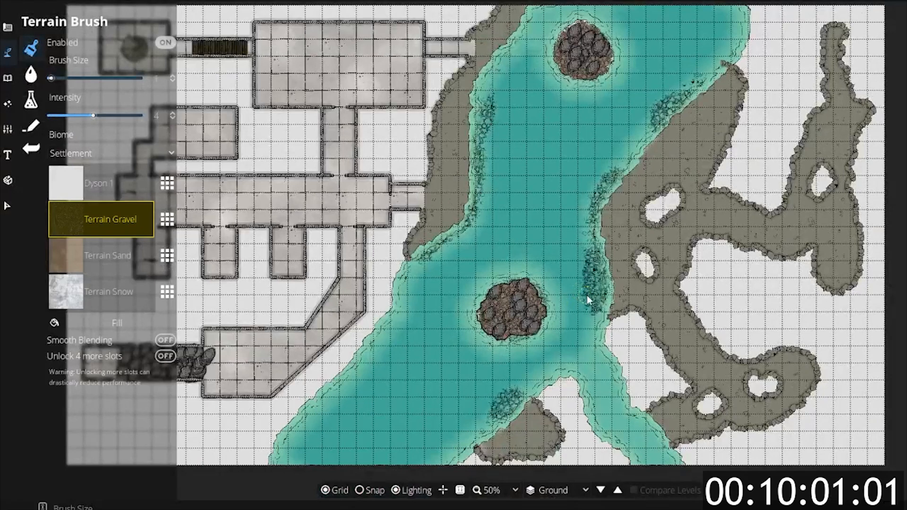
{"action": "scroll", "coordinate": [588, 293], "scroll_direction": "down", "scroll_amount": 1}
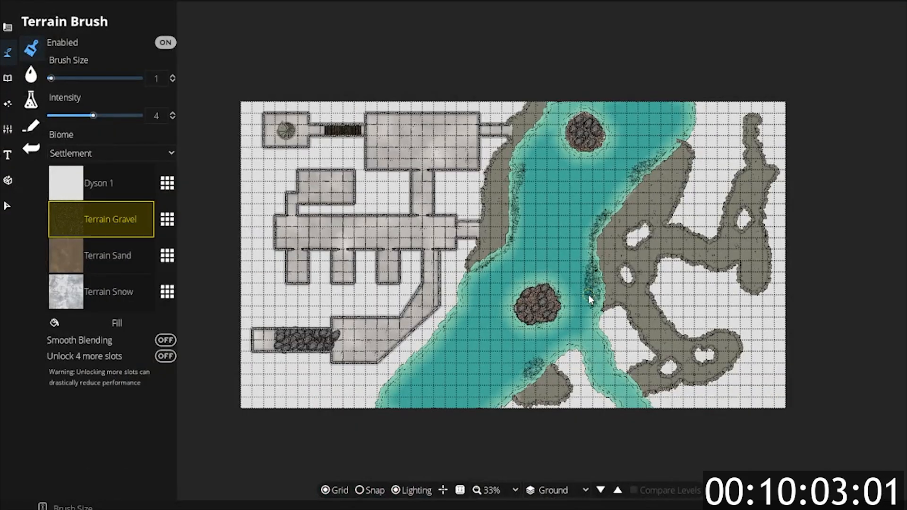